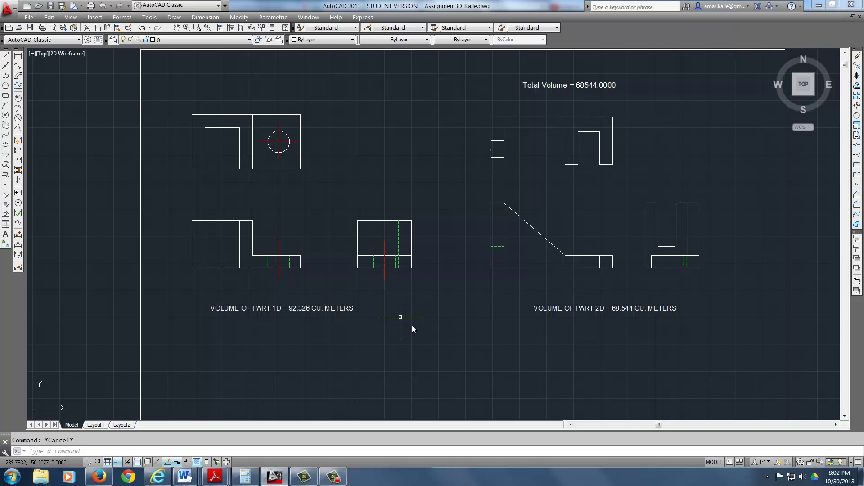
# Move part 2D's views and note out of the border to the right.
pyautogui.moveTo(440, 328)
pyautogui.mouseDown(button='middle')
pyautogui.moveTo(465, 347)
pyautogui.moveTo(384, 265)
pyautogui.mouseUp(button='middle')
pyautogui.scroll(2, 381, 257)
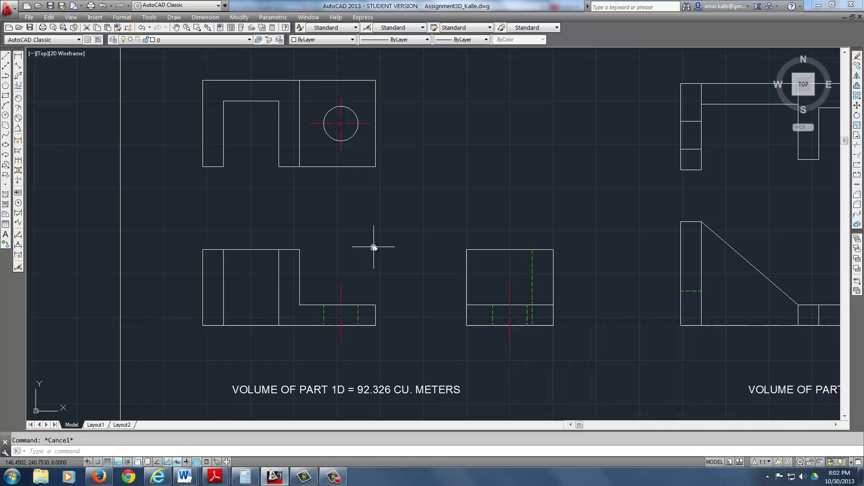
pyautogui.scroll(-3, 427, 243)
pyautogui.scroll(1, 437, 239)
pyautogui.scroll(1, 438, 238)
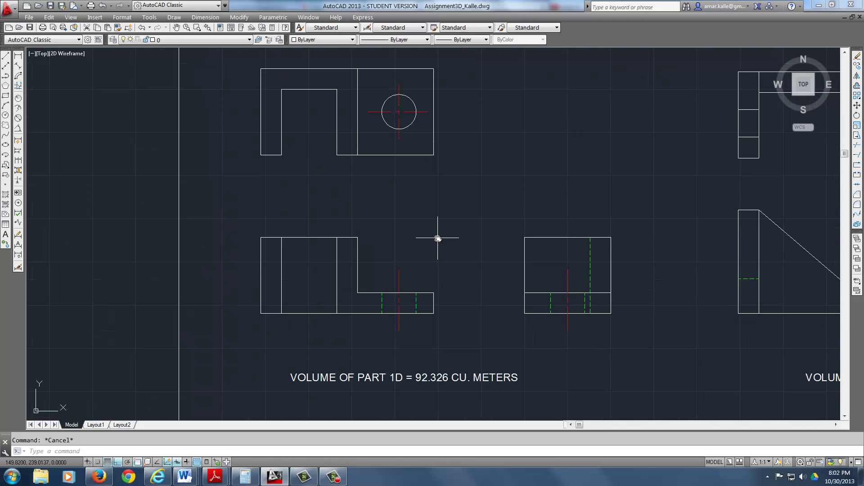
pyautogui.scroll(-4, 438, 239)
pyautogui.scroll(3, 438, 239)
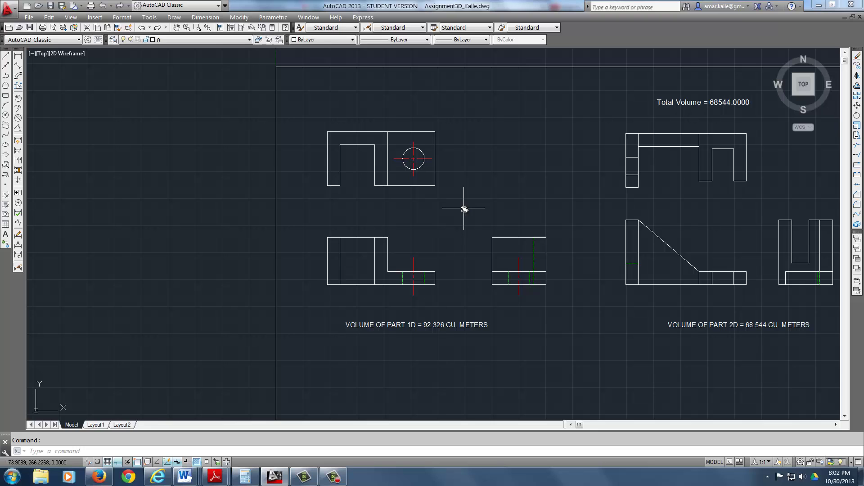
pyautogui.scroll(2, 357, 207)
pyautogui.moveTo(357, 207); pyautogui.dragTo(324, 208, button='middle')
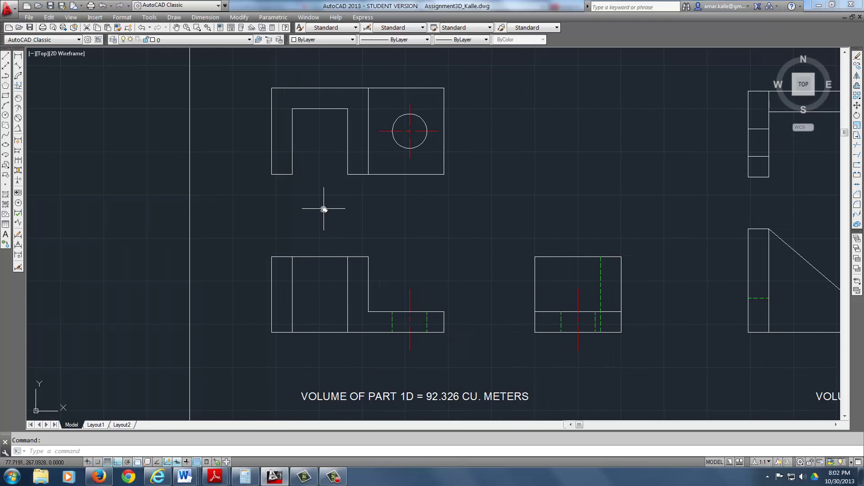
pyautogui.scroll(-2, 325, 209)
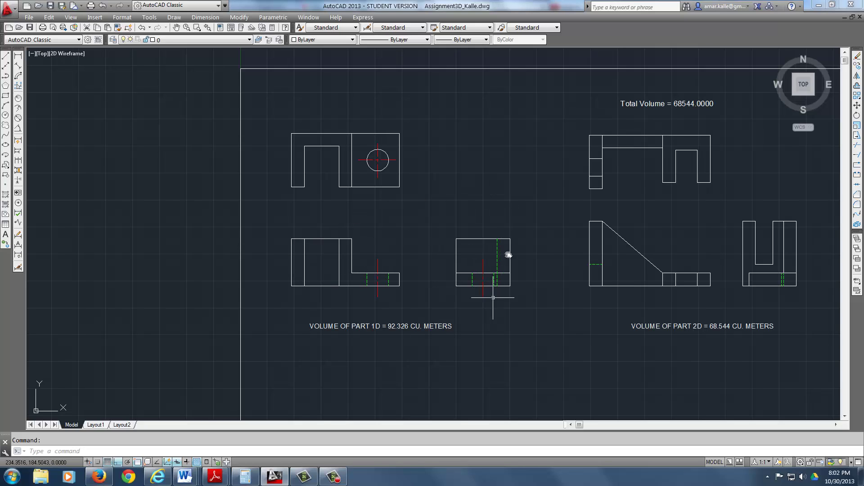
pyautogui.scroll(-4, 493, 282)
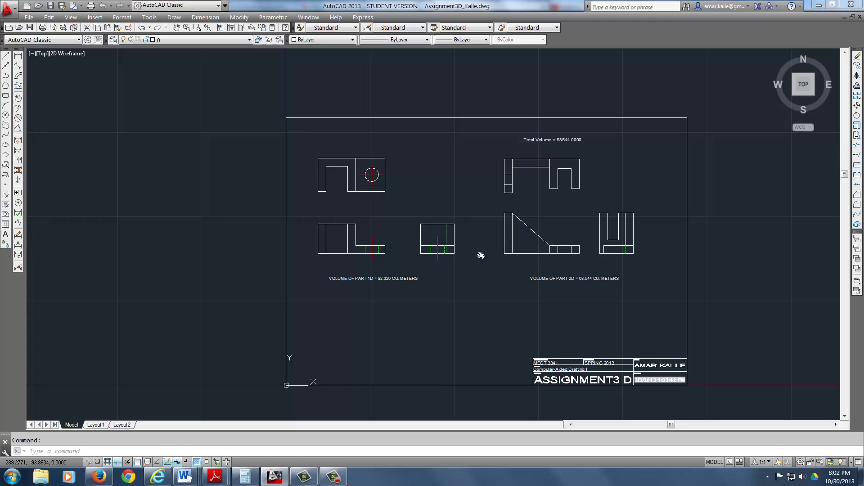
pyautogui.moveTo(482, 247); pyautogui.dragTo(483, 256, button='middle')
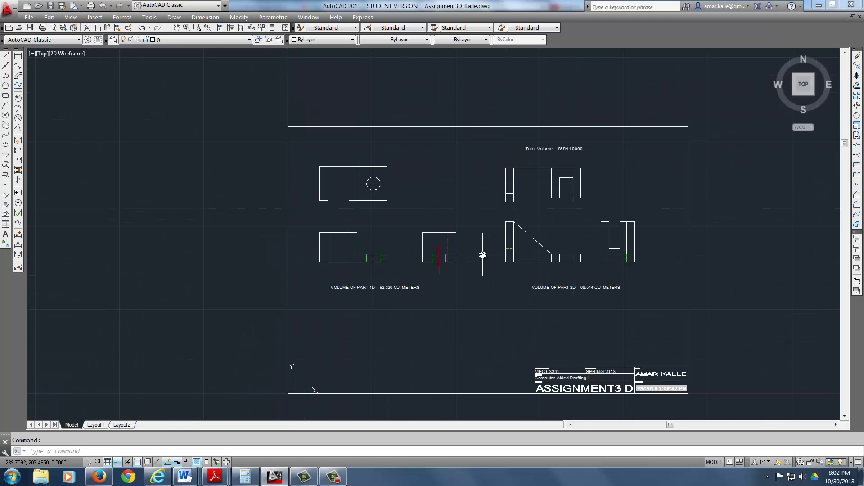
pyautogui.write('m')
pyautogui.press('Return')
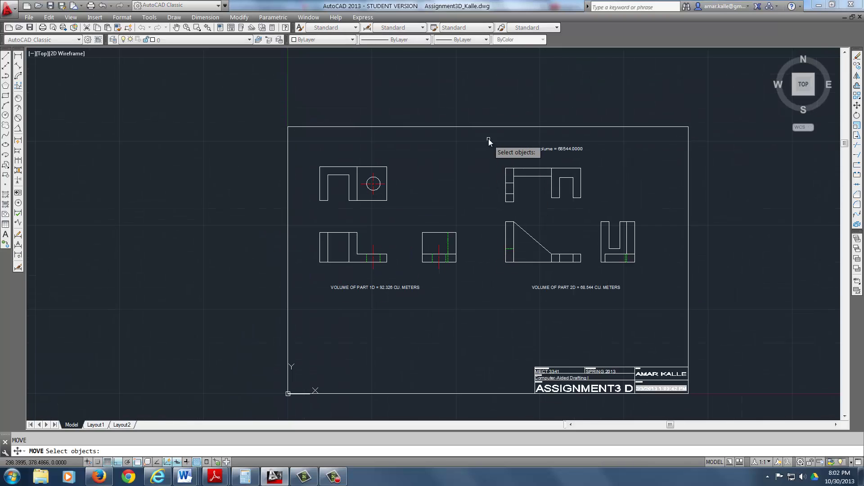
pyautogui.click(479, 138)
pyautogui.click(650, 302)
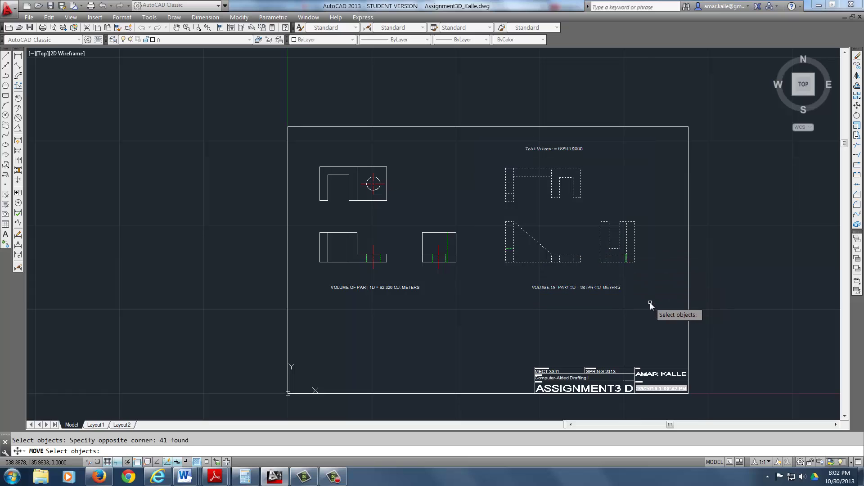
pyautogui.press('Return')
pyautogui.click(457, 212)
pyautogui.moveTo(641, 219); pyautogui.dragTo(552, 231, button='middle')
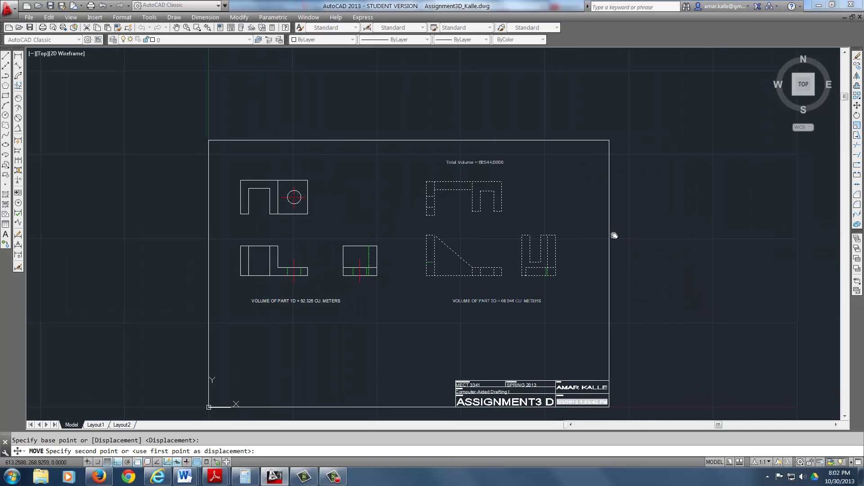
pyautogui.click(657, 241)
# Move part 1D's three views and volume note to the centre of the border.
pyautogui.moveTo(321, 245); pyautogui.dragTo(380, 235, button='middle')
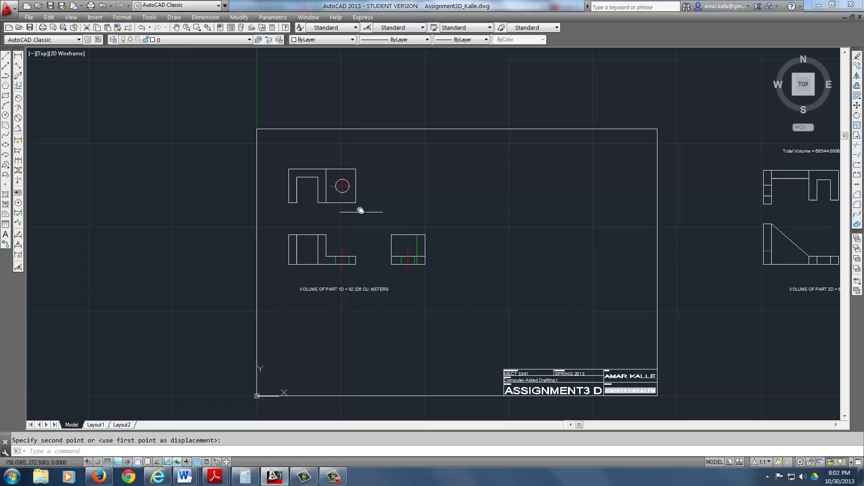
pyautogui.write('m')
pyautogui.press('Return')
pyautogui.click(274, 154)
pyautogui.click(465, 337)
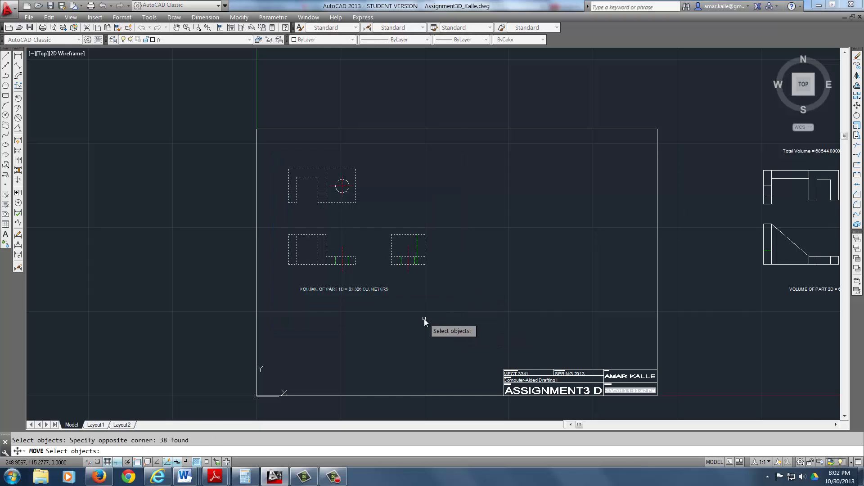
pyautogui.press('Return')
pyautogui.click(424, 318)
pyautogui.click(528, 324)
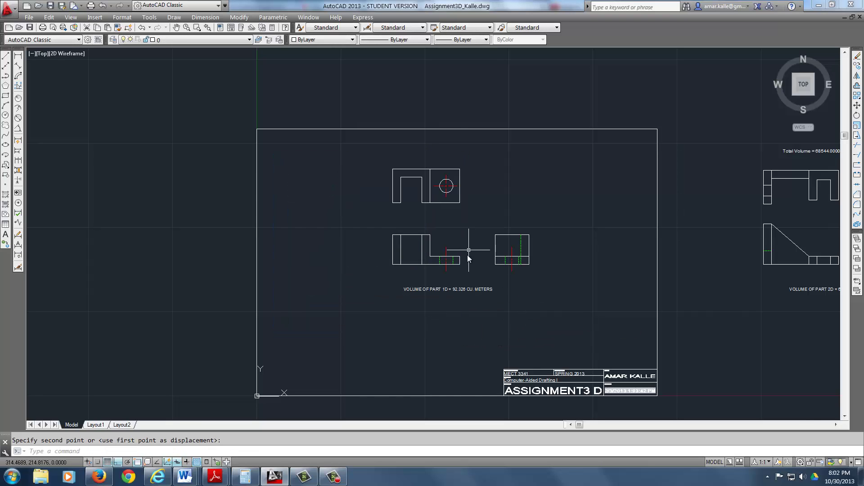
# Move part 1D's lower views and volume note further down.
pyautogui.scroll(2, 467, 255)
pyautogui.write('m')
pyautogui.press('Return')
pyautogui.click(308, 192)
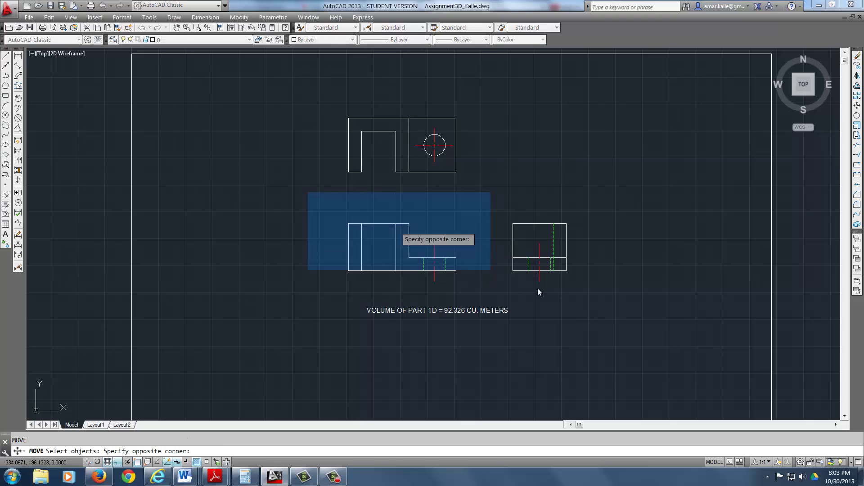
pyautogui.click(630, 334)
pyautogui.press('Return')
pyautogui.click(617, 320)
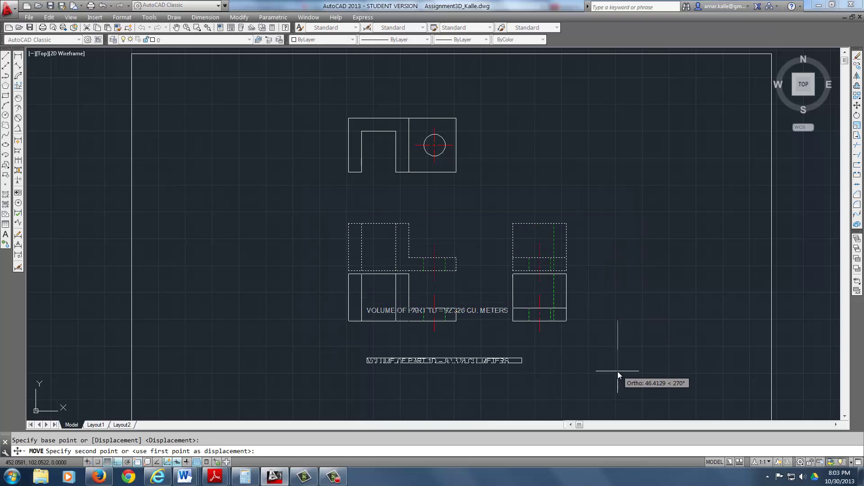
pyautogui.click(617, 372)
# Shift part 1D's side view further right and check the new layout.
pyautogui.press('Return')
pyautogui.click(485, 250)
pyautogui.click(589, 341)
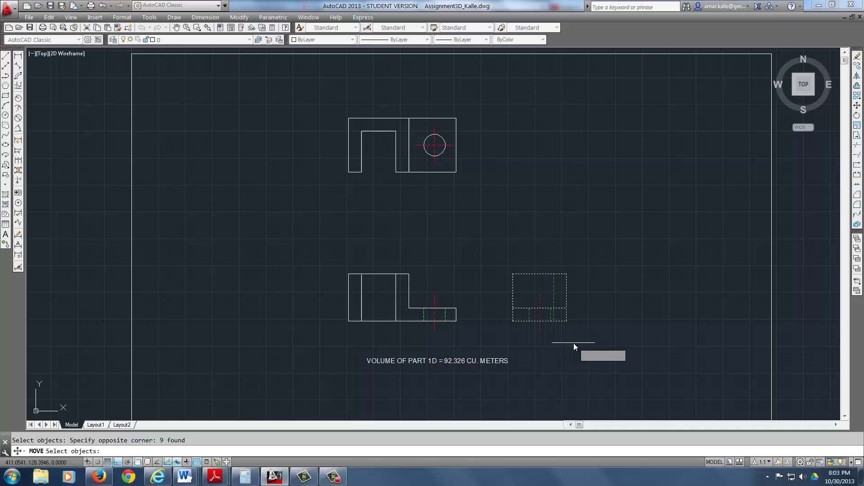
pyautogui.press('Return')
pyautogui.click(620, 348)
pyautogui.click(640, 351)
pyautogui.scroll(-2, 594, 227)
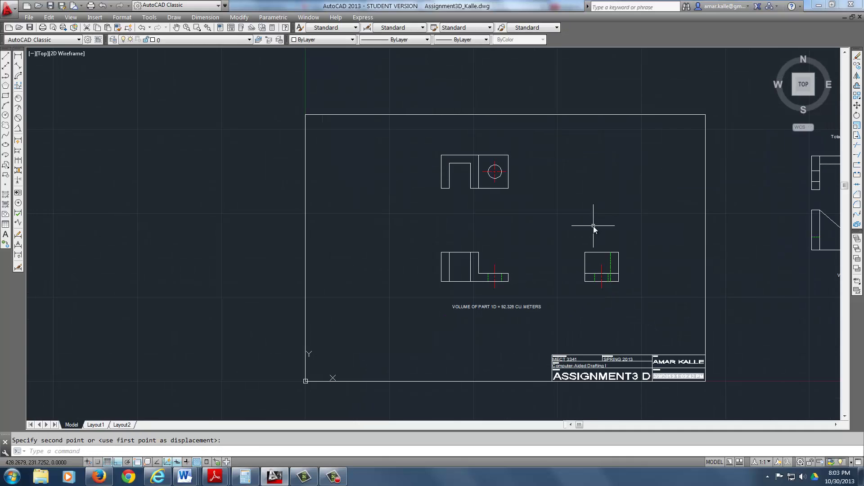
pyautogui.moveTo(593, 226); pyautogui.dragTo(561, 200, button='middle')
pyautogui.scroll(2, 472, 205)
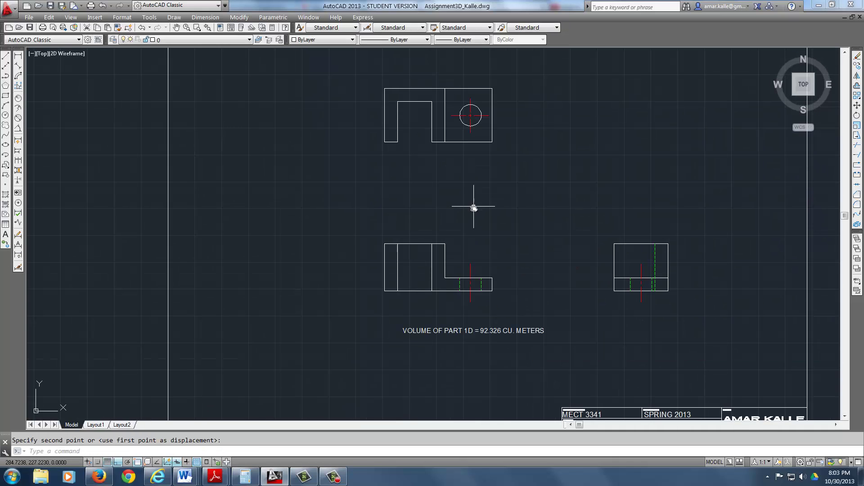
pyautogui.moveTo(474, 208); pyautogui.dragTo(473, 251, button='middle')
pyautogui.scroll(-2, 473, 251)
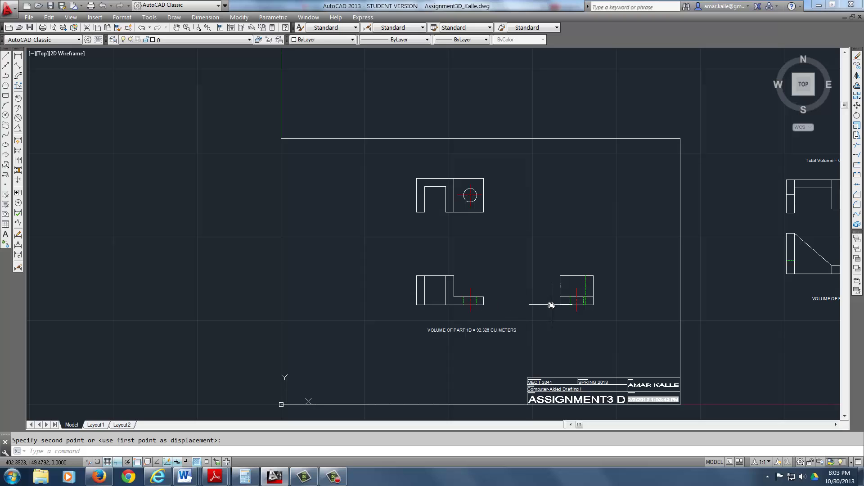
pyautogui.scroll(2, 515, 300)
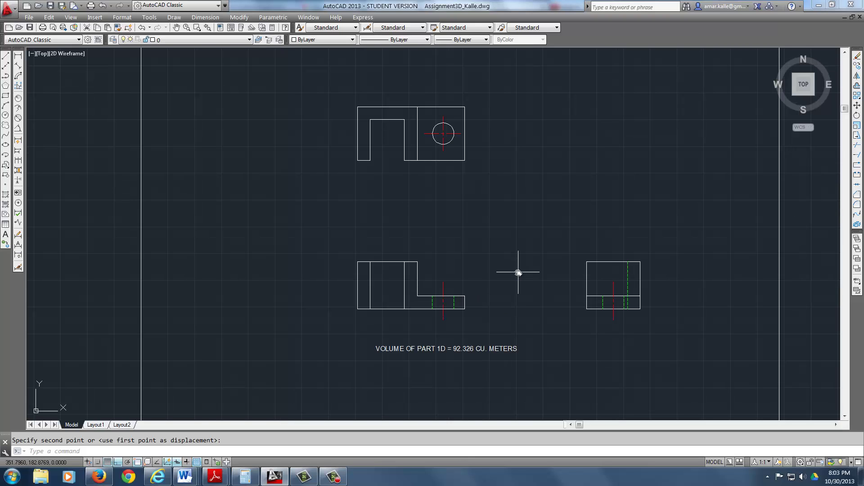
pyautogui.moveTo(421, 213); pyautogui.dragTo(421, 219, button='middle')
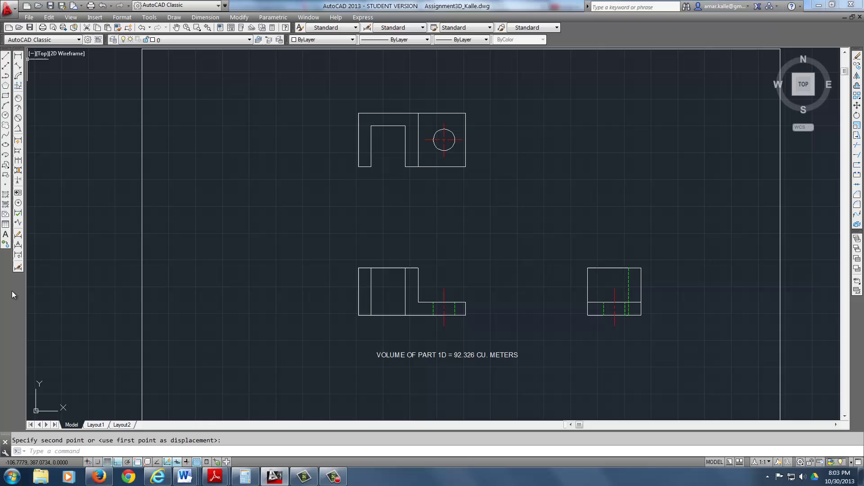
# Toggle the Dimension toolbar off and back on from the AutoCAD toolbar list.
pyautogui.rightClick(17, 311)
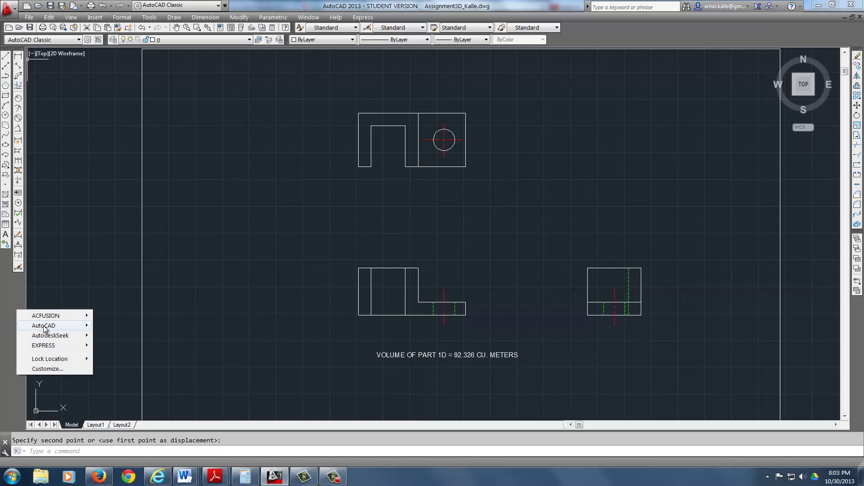
pyautogui.moveTo(44, 327)
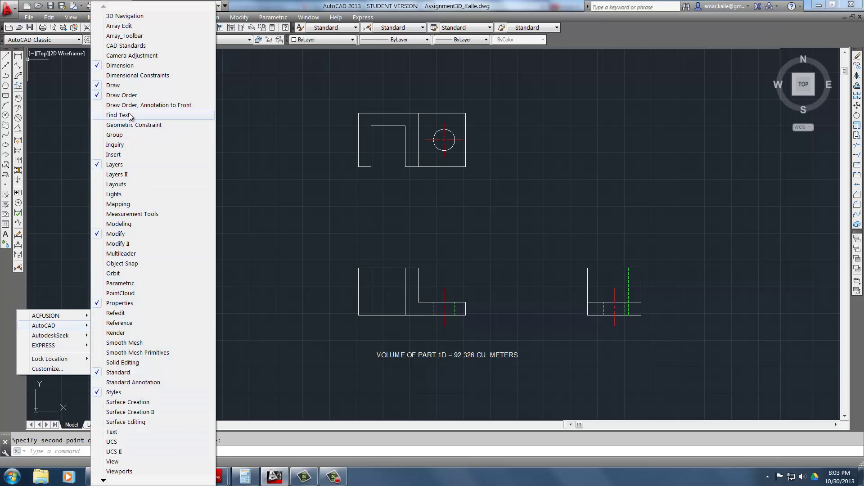
pyautogui.click(120, 66)
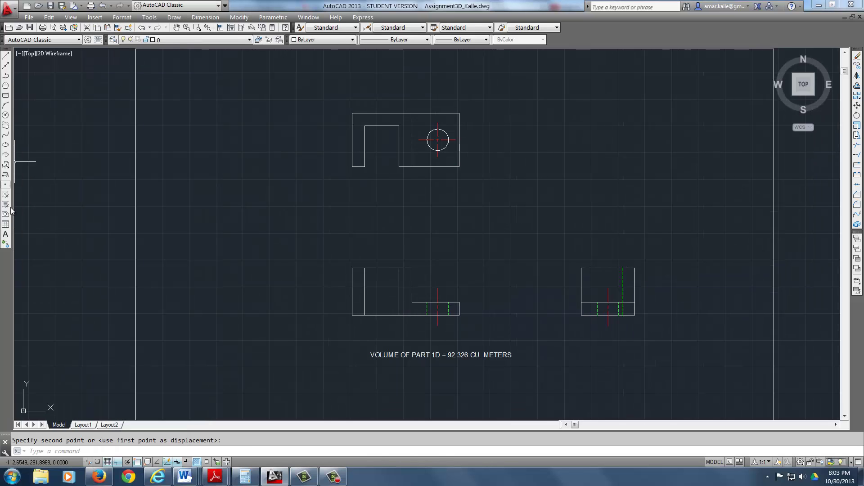
pyautogui.rightClick(6, 270)
pyautogui.moveTo(34, 287)
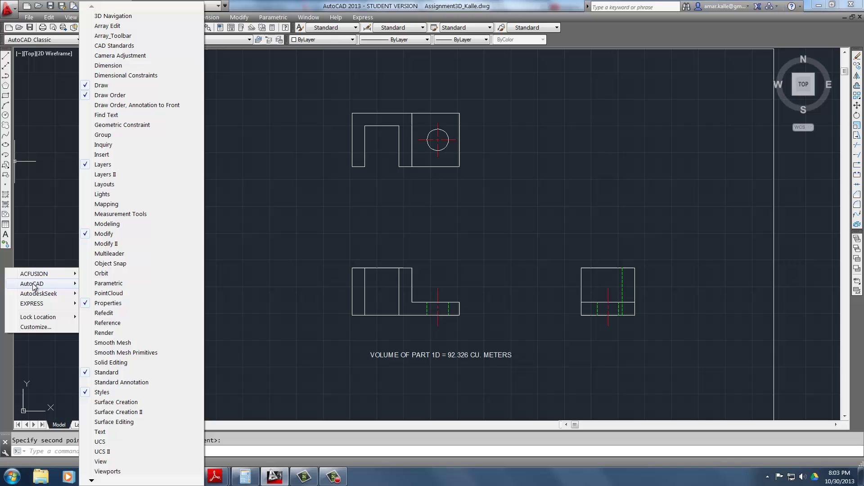
pyautogui.click(100, 66)
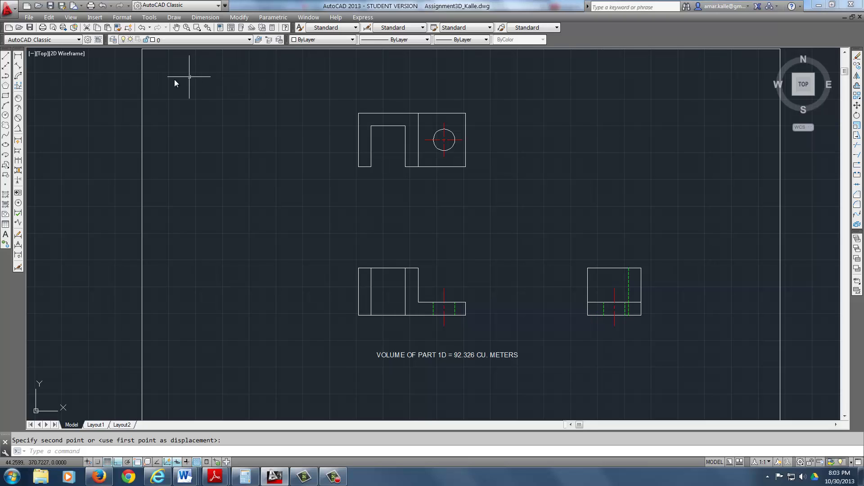
# Drag the Dimension toolbar out floating, then dock it at the left edge.
pyautogui.moveTo(19, 54)
pyautogui.mouseDown()
pyautogui.moveTo(138, 82)
pyautogui.moveTo(225, 88)
pyautogui.mouseUp()
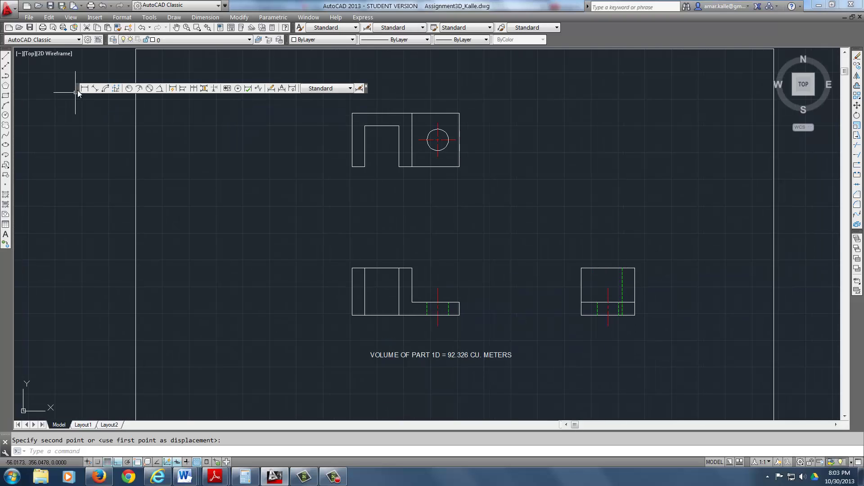
pyautogui.moveTo(78, 88); pyautogui.dragTo(71, 93)
pyautogui.moveTo(18, 97); pyautogui.dragTo(15, 96)
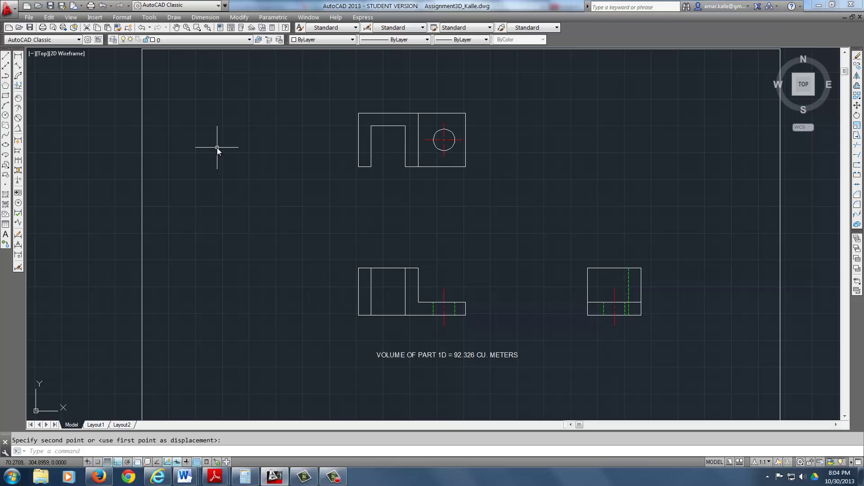
# Add a vertical 44.00 linear dimension left of the front view's height.
pyautogui.click(19, 57)
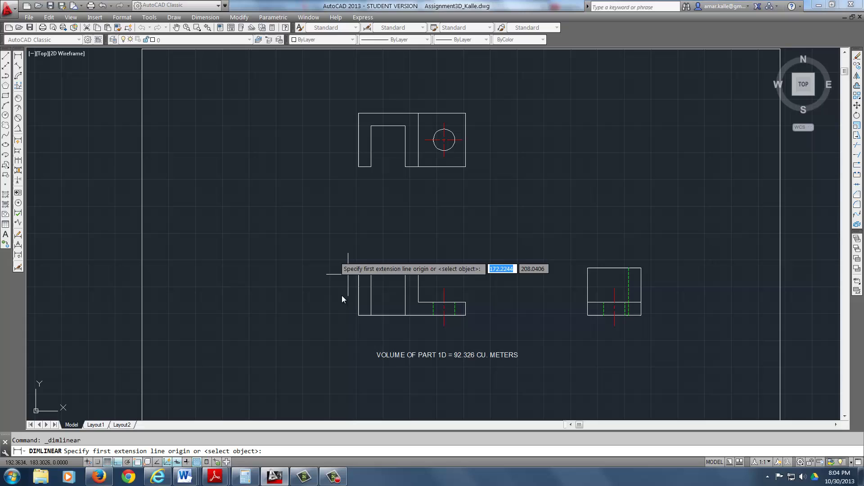
pyautogui.click(358, 316)
pyautogui.click(358, 269)
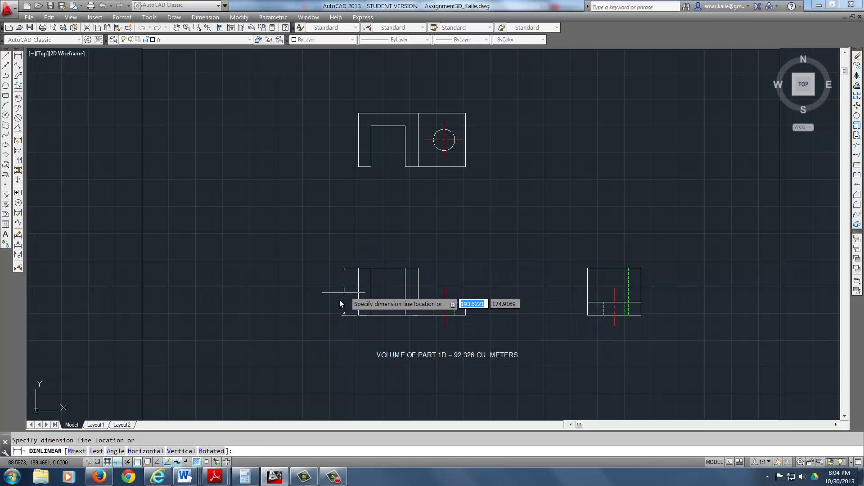
pyautogui.click(331, 302)
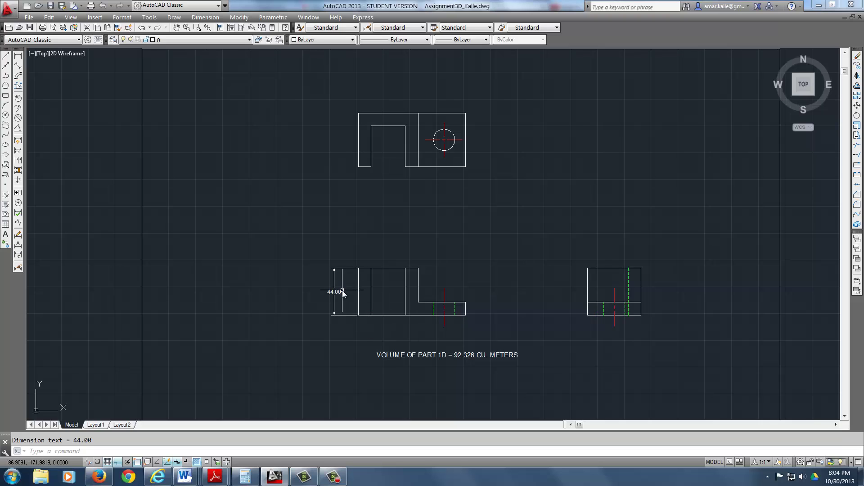
pyautogui.scroll(2, 342, 290)
pyautogui.moveTo(342, 294); pyautogui.dragTo(332, 270, button='middle')
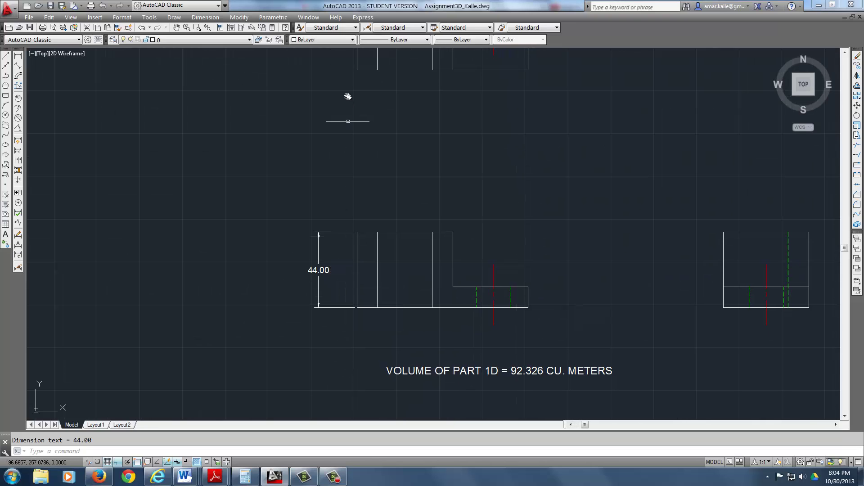
pyautogui.click(214, 18)
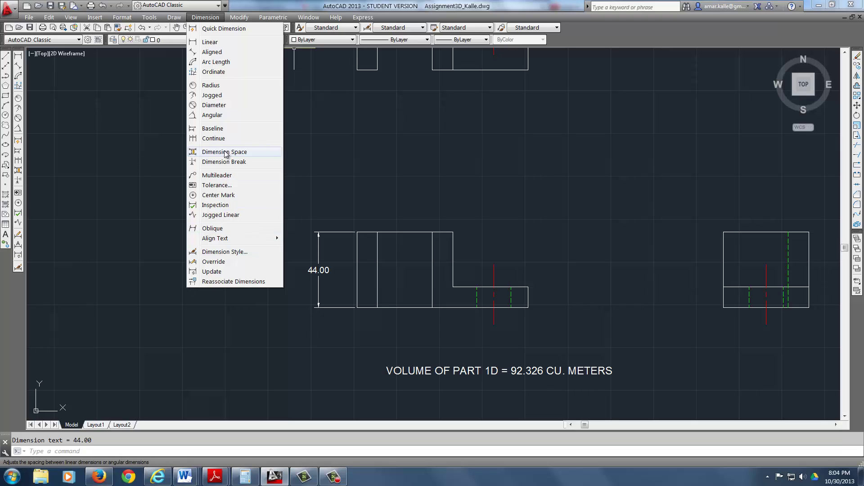
# Keep Standard style at Decimal units, 0.00 precision, and change its overall scale to 10.
pyautogui.click(223, 252)
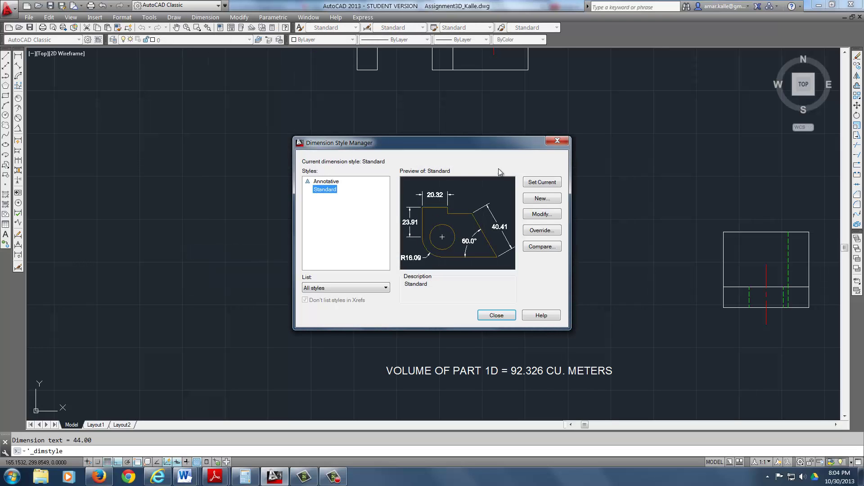
pyautogui.click(542, 214)
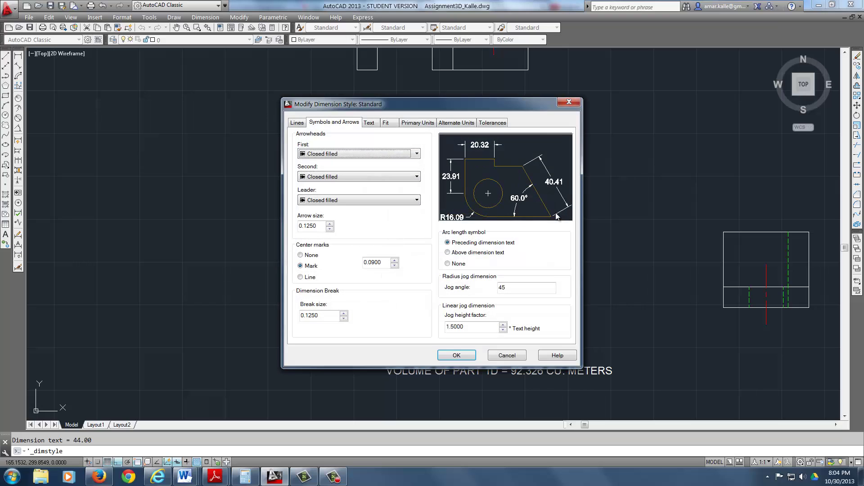
pyautogui.click(416, 123)
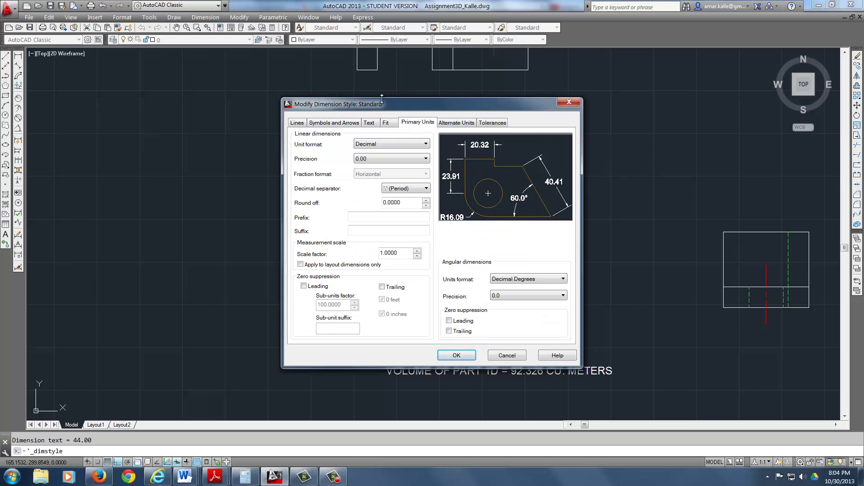
pyautogui.click(372, 160)
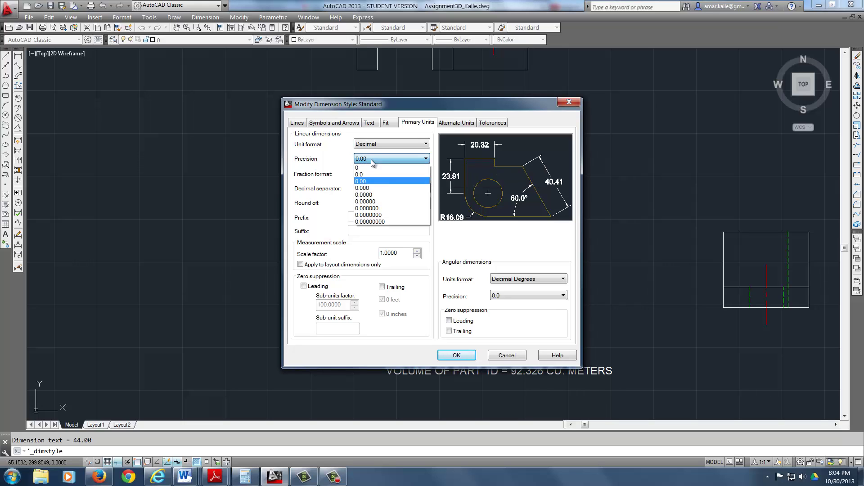
pyautogui.click(371, 186)
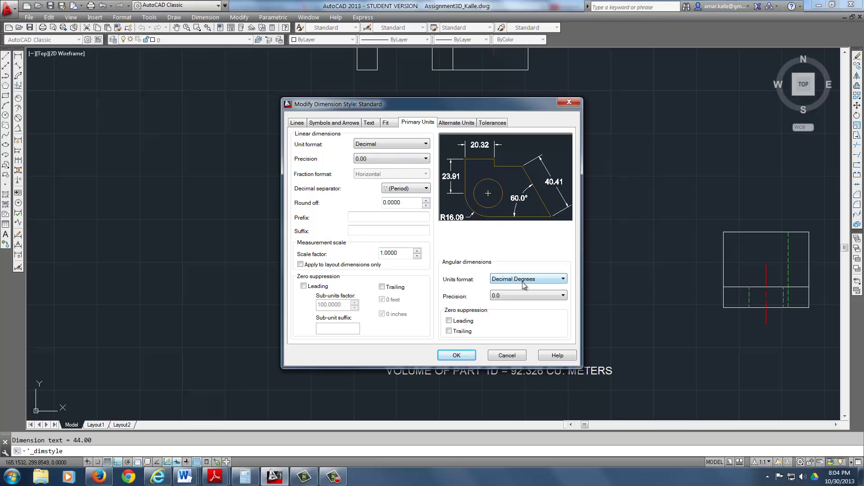
pyautogui.click(415, 148)
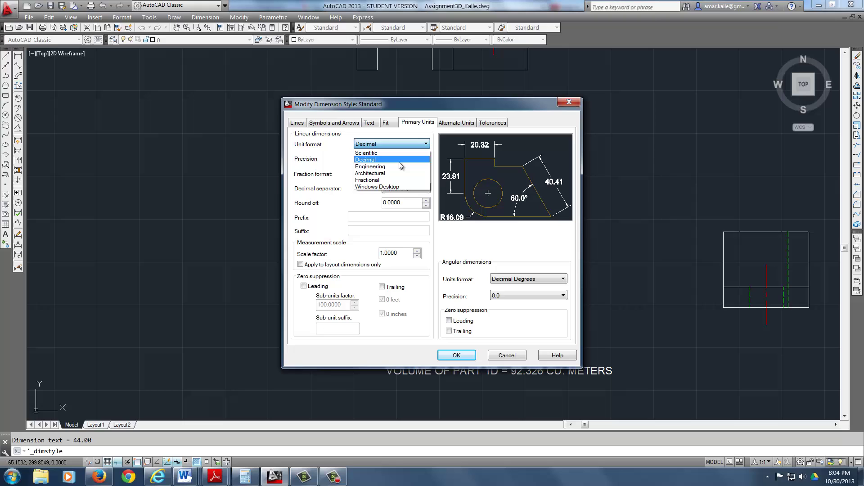
pyautogui.click(399, 161)
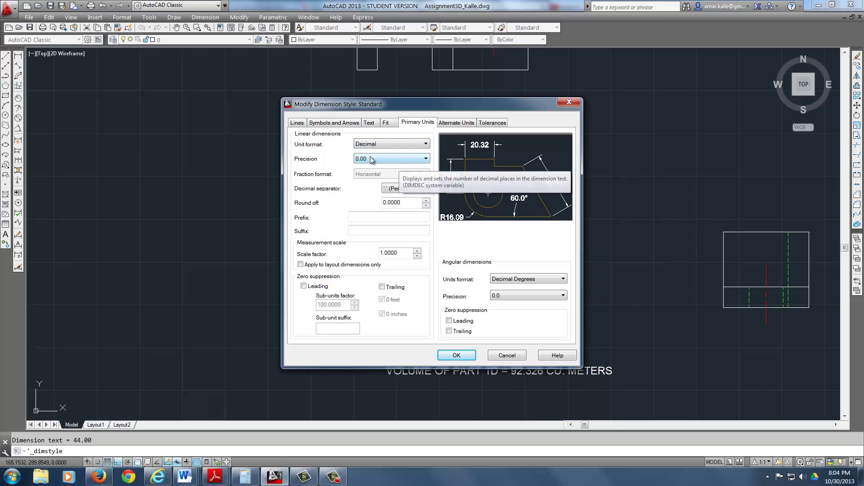
pyautogui.click(390, 122)
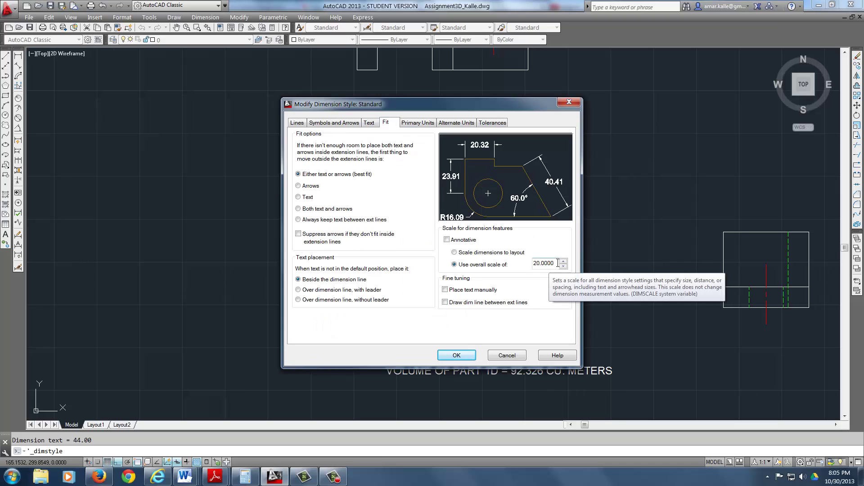
pyautogui.moveTo(550, 265); pyautogui.dragTo(529, 265)
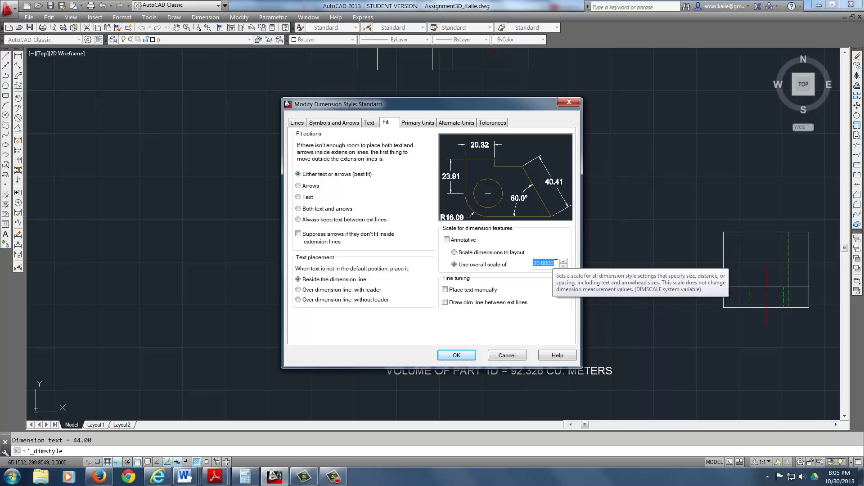
pyautogui.write('10')
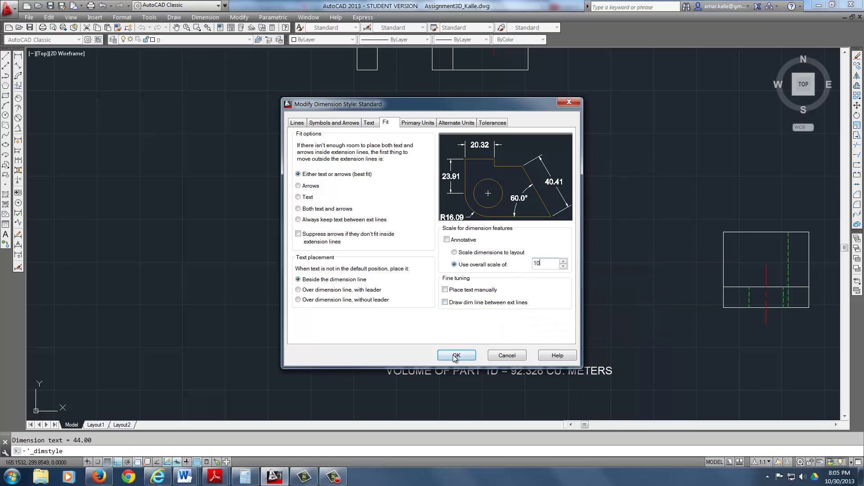
pyautogui.click(456, 356)
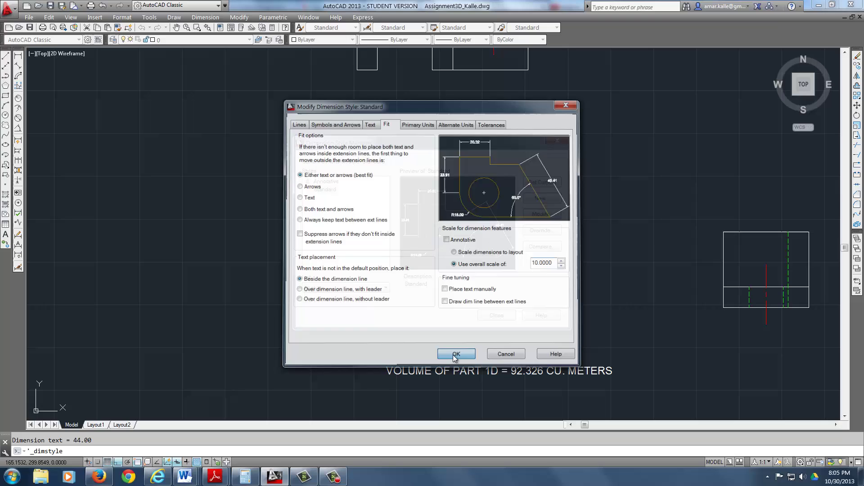
# Change the Standard dimension style's overall scale from 10 back to 20.
pyautogui.click(499, 314)
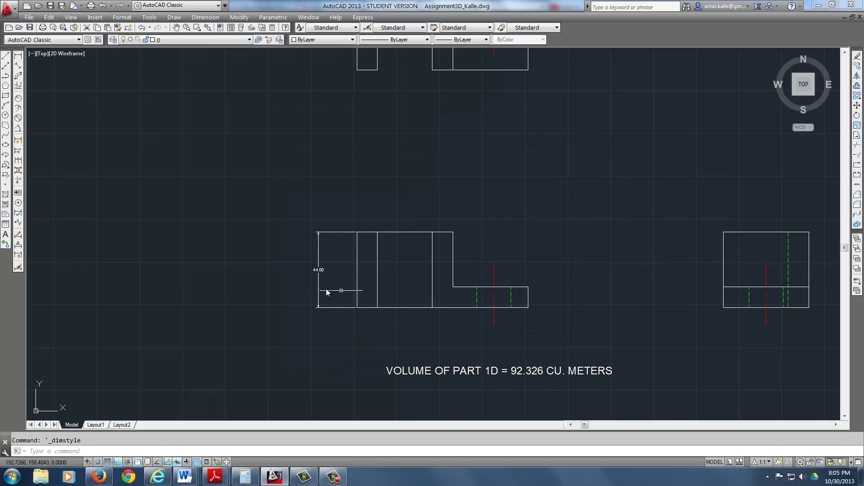
pyautogui.scroll(2, 334, 282)
pyautogui.scroll(-2, 334, 283)
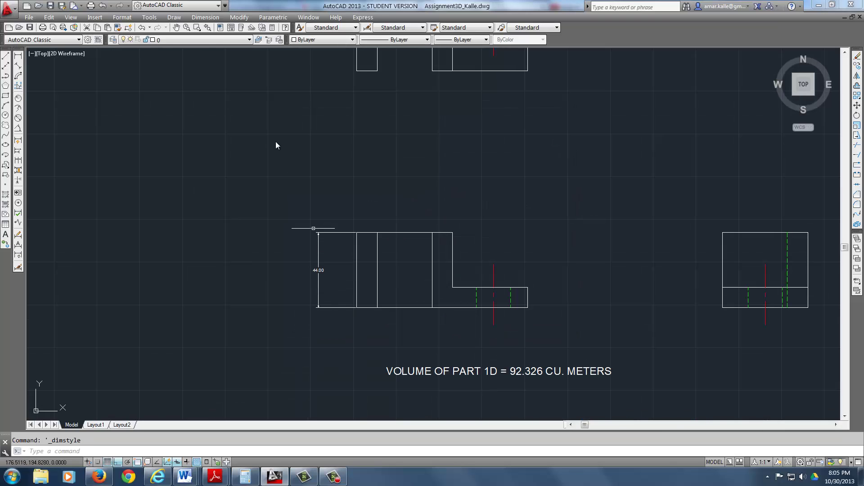
pyautogui.click(204, 18)
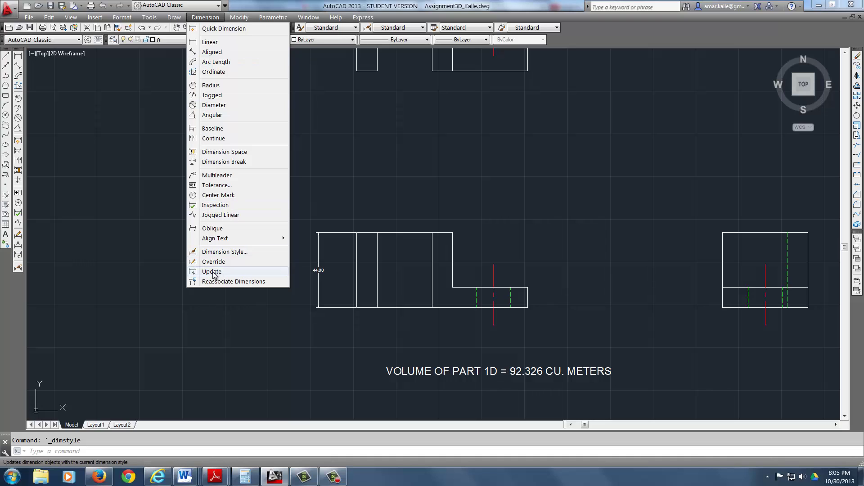
pyautogui.click(216, 252)
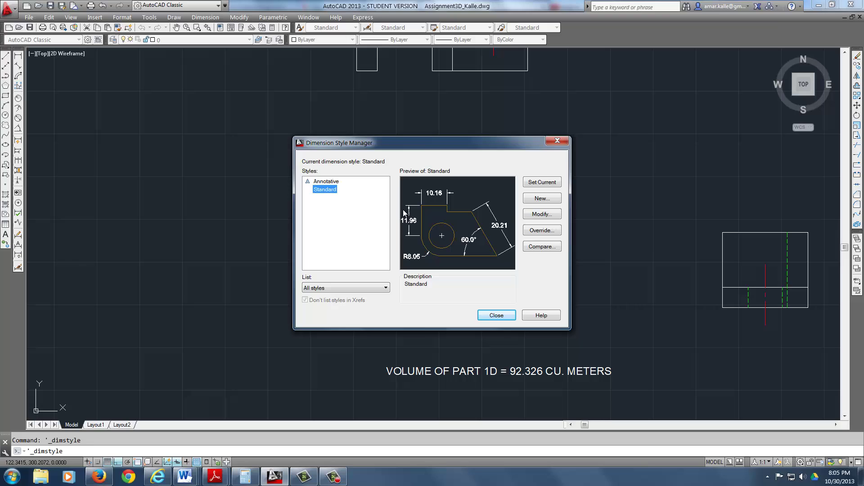
pyautogui.click(541, 214)
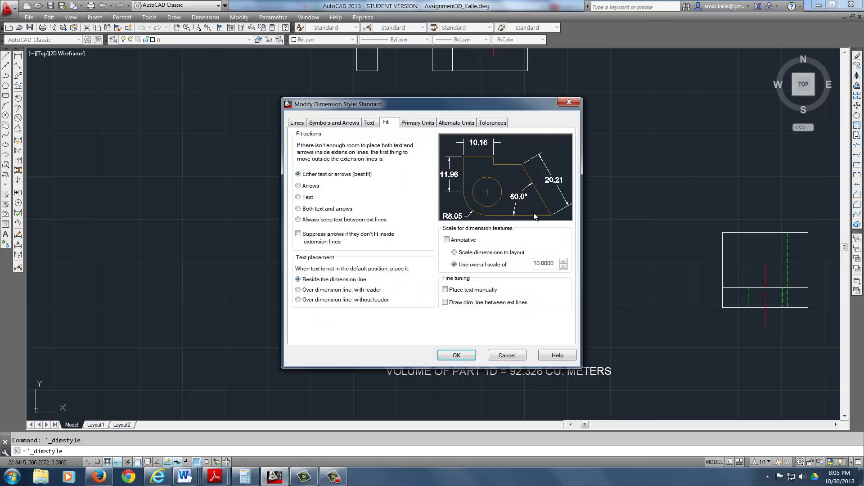
pyautogui.doubleClick(551, 263)
pyautogui.click(458, 353)
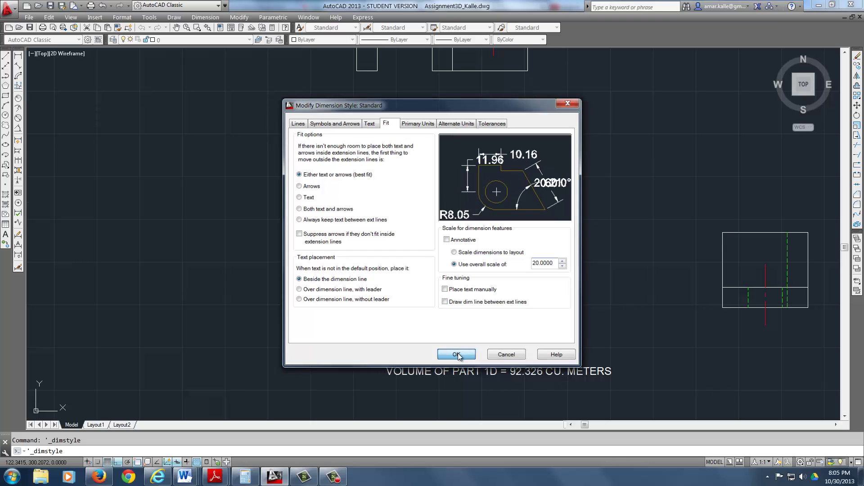
pyautogui.click(496, 315)
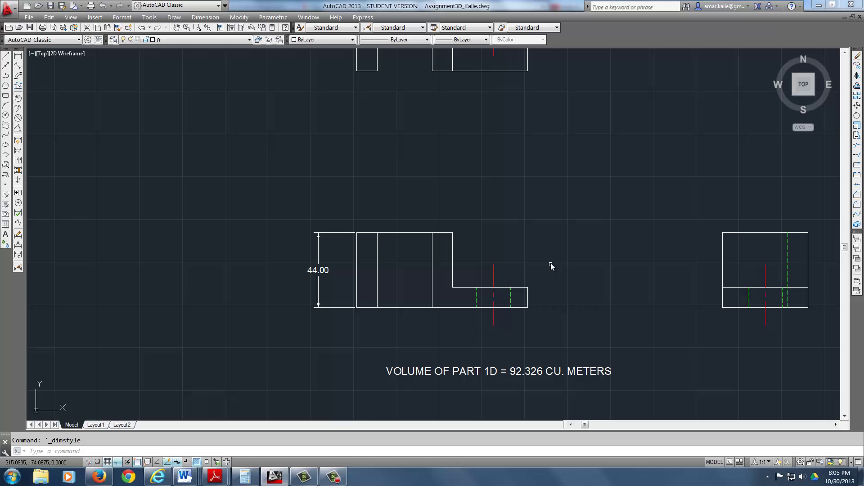
# Zoom and pan to frame part 1D's top, front and side views within the border.
pyautogui.scroll(-2, 551, 263)
pyautogui.moveTo(551, 264); pyautogui.dragTo(500, 269, button='middle')
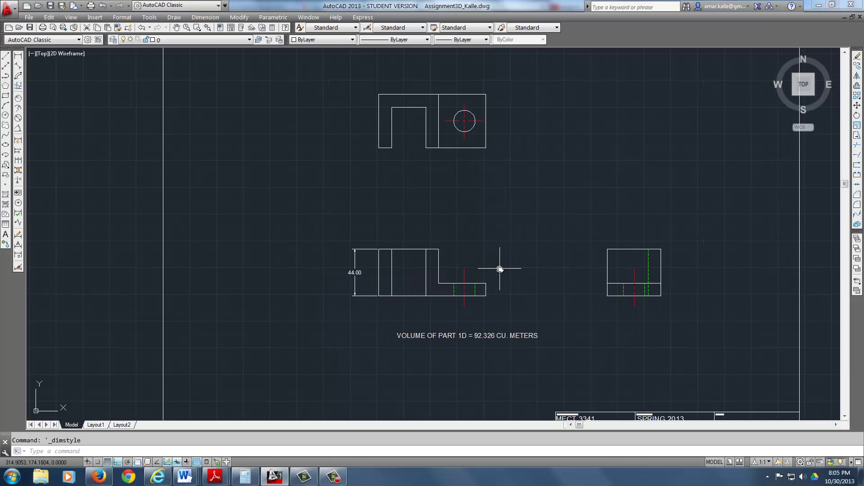
pyautogui.scroll(2, 499, 269)
pyautogui.scroll(-2, 499, 269)
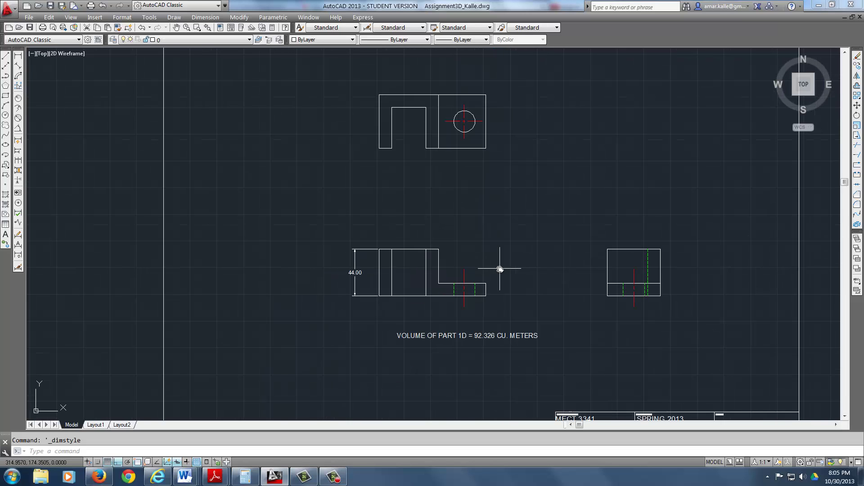
pyautogui.scroll(-2, 471, 282)
pyautogui.moveTo(453, 286); pyautogui.dragTo(455, 272, button='middle')
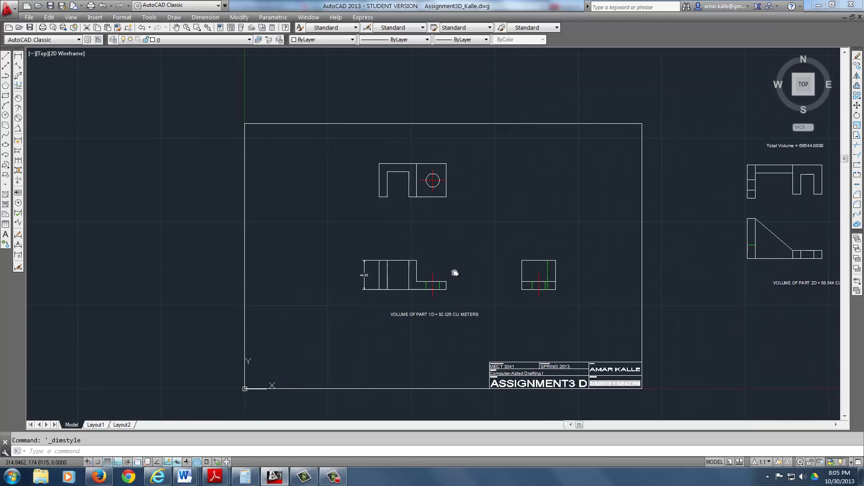
pyautogui.scroll(2, 455, 271)
pyautogui.scroll(-2, 416, 235)
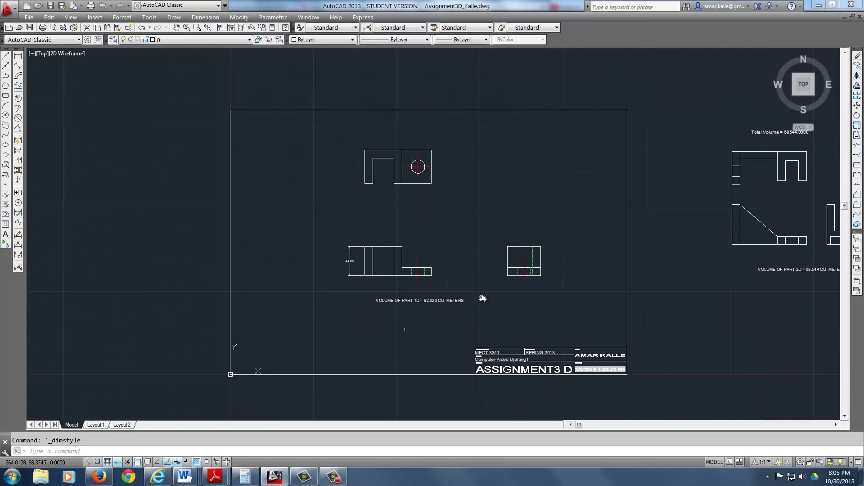
pyautogui.scroll(2, 350, 254)
pyautogui.scroll(-2, 349, 266)
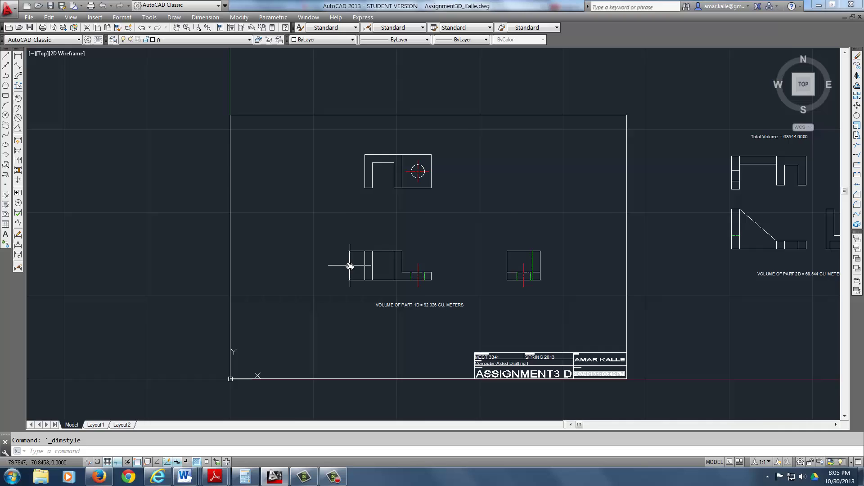
pyautogui.scroll(2, 349, 266)
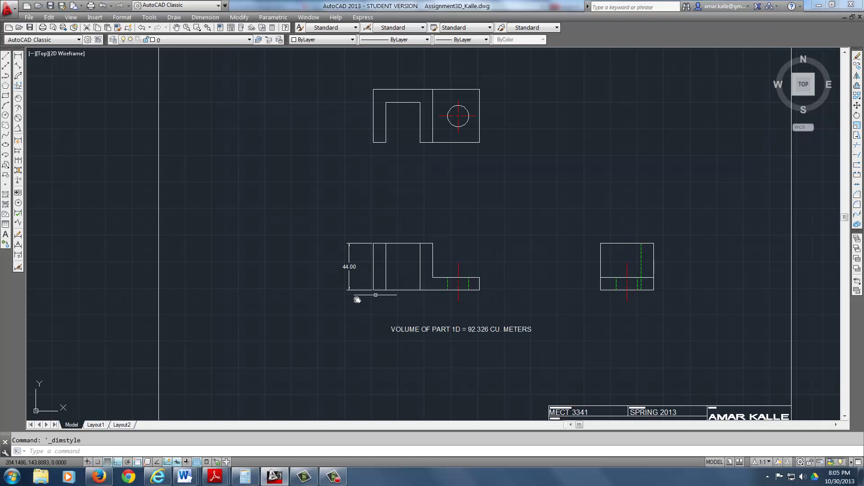
# Put the 44.00 dimension on the DIMENSION layer.
pyautogui.click(181, 40)
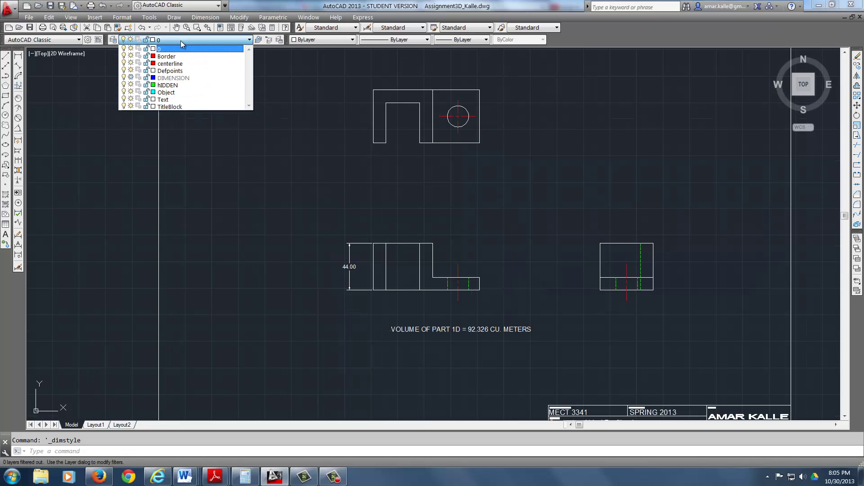
pyautogui.click(326, 197)
pyautogui.click(349, 266)
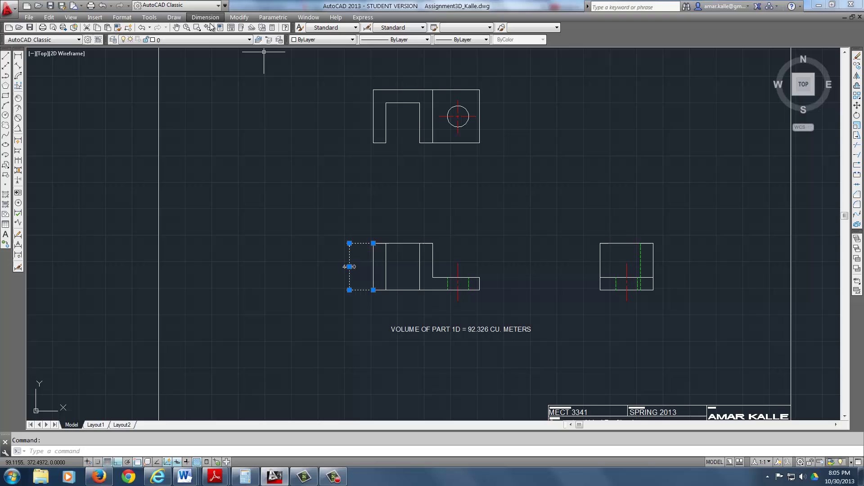
pyautogui.click(198, 39)
pyautogui.click(180, 73)
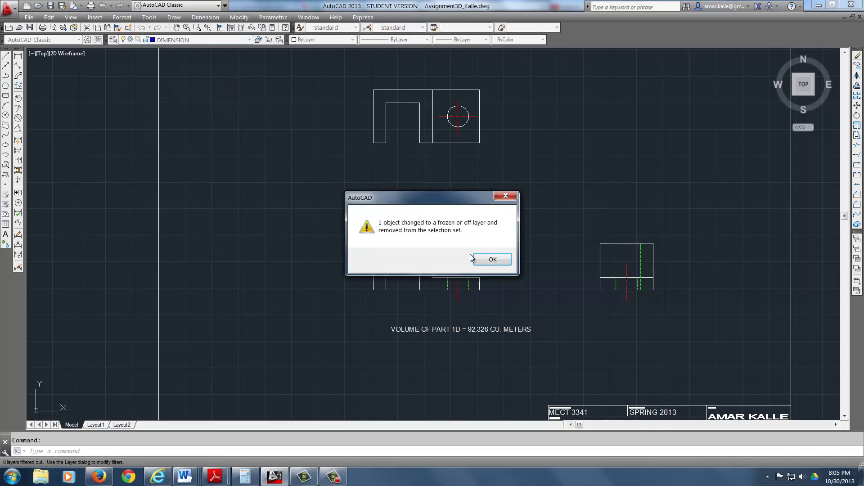
pyautogui.click(492, 260)
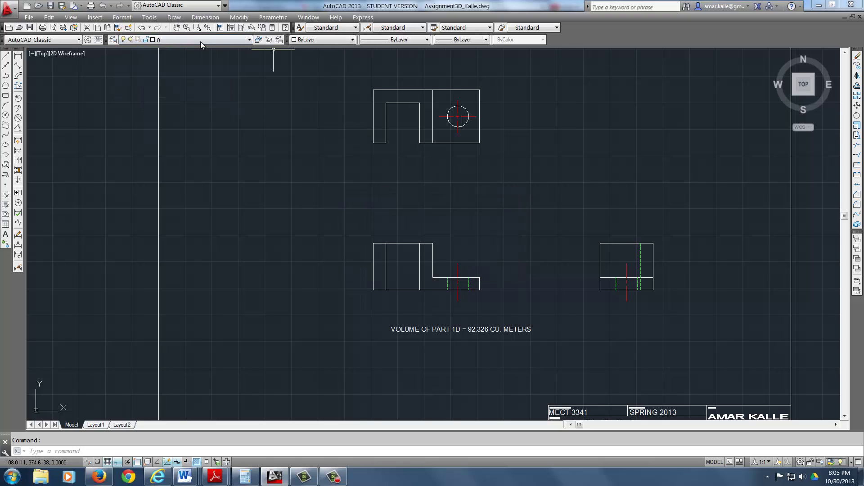
# Thaw the DIMENSION layer so its blue dimensions show across the sheet.
pyautogui.click(148, 41)
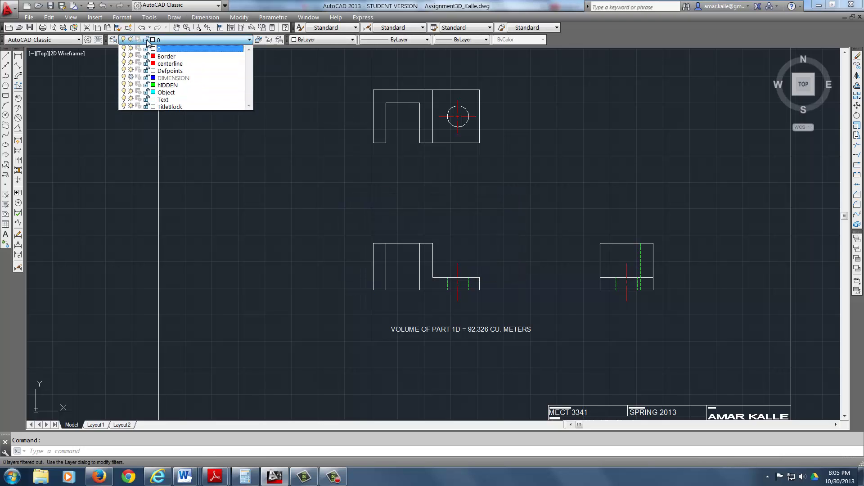
pyautogui.click(131, 78)
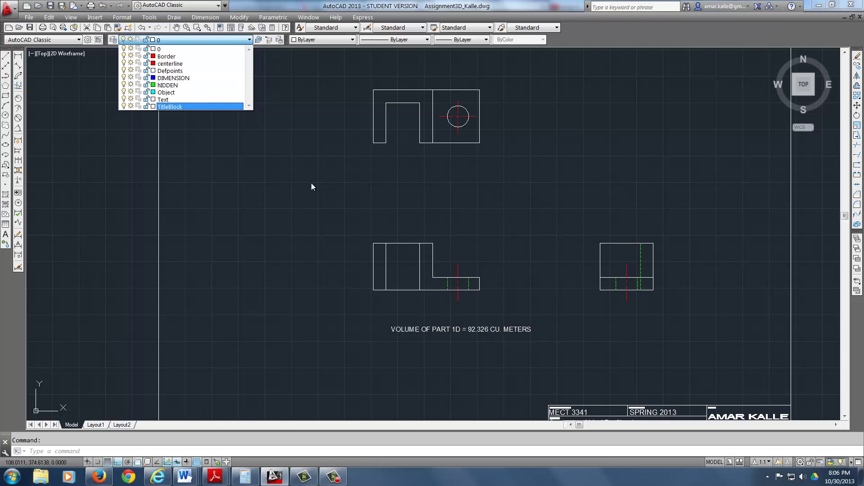
pyautogui.click(261, 139)
pyautogui.moveTo(457, 182); pyautogui.dragTo(435, 157, button='middle')
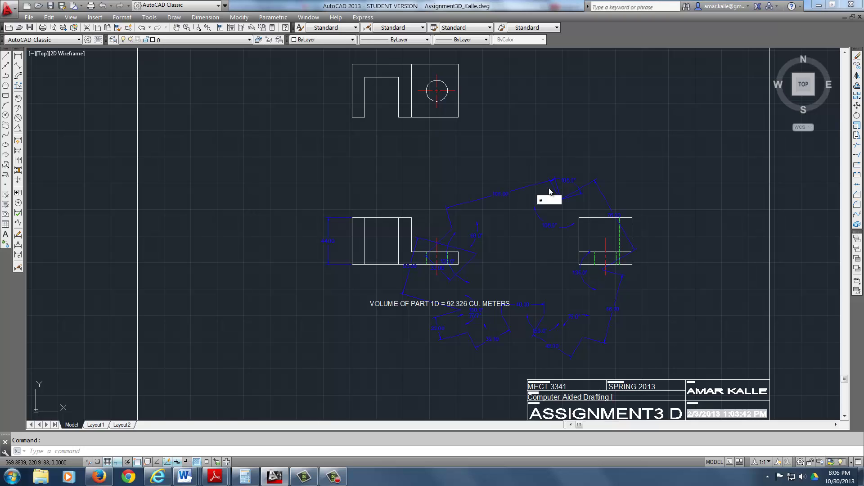
# Erase the stray dimensions at upper right and around the front view.
pyautogui.write('e')
pyautogui.press('Return')
pyautogui.click(590, 151)
pyautogui.click(475, 210)
pyautogui.press('Return')
pyautogui.press('Return')
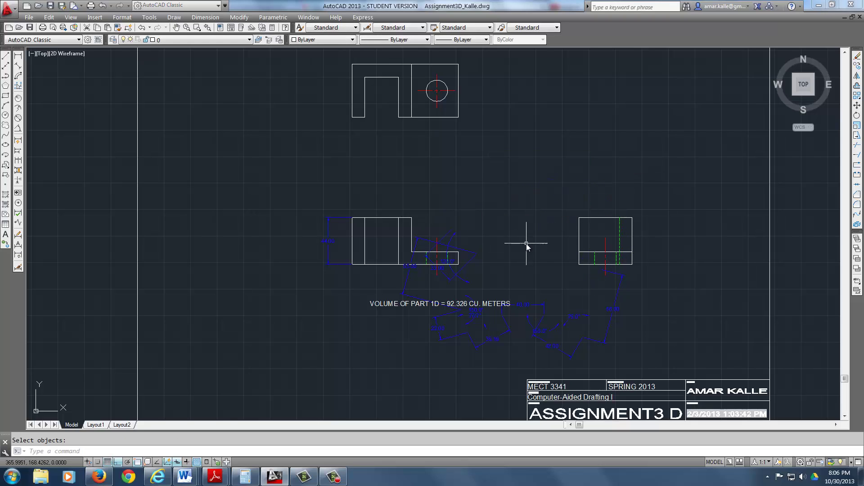
pyautogui.click(524, 236)
pyautogui.click(442, 249)
pyautogui.press('Return')
pyautogui.press('Return')
# Erase the lower-right dimensions and the last four stray dimensions.
pyautogui.click(659, 302)
pyautogui.click(546, 342)
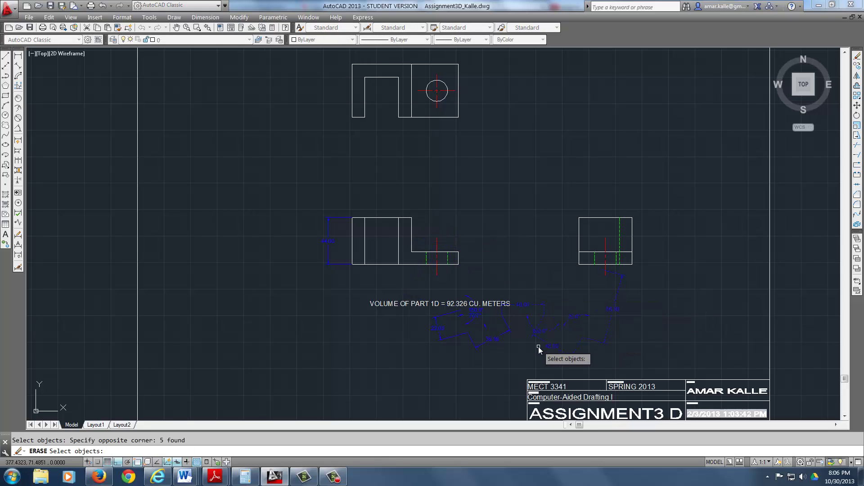
pyautogui.press('Return')
pyautogui.press('Return')
pyautogui.click(545, 329)
pyautogui.click(420, 354)
pyautogui.press('Return')
pyautogui.press('Return')
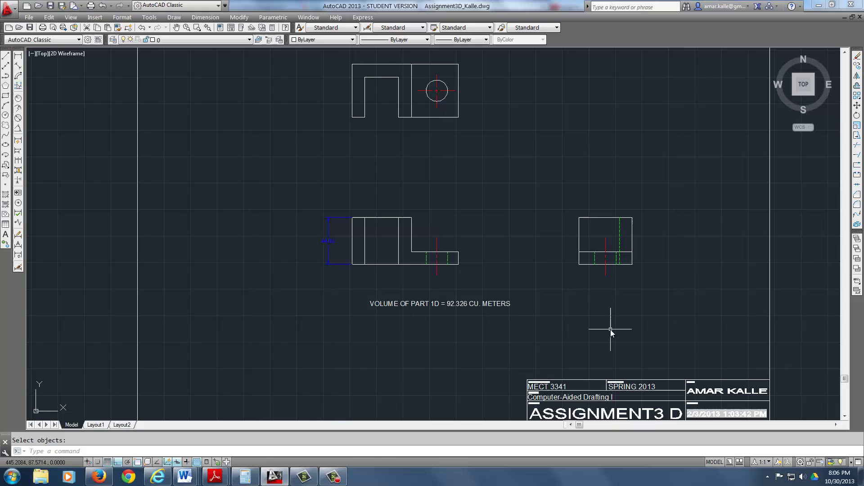
pyautogui.press('Escape')
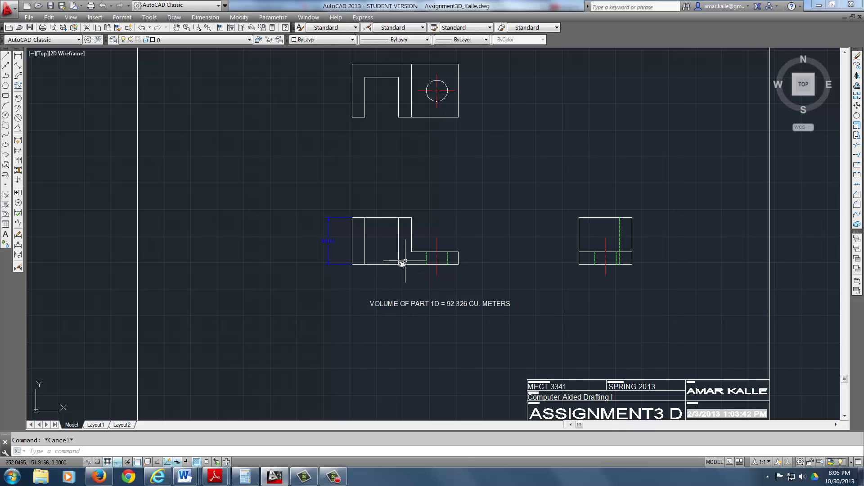
pyautogui.moveTo(345, 253); pyautogui.dragTo(303, 268, button='middle')
# Dimension the flange's right end with a vertical 12.00 linear dimension, cancelling a stray 44.00 attempt.
pyautogui.scroll(2, 303, 268)
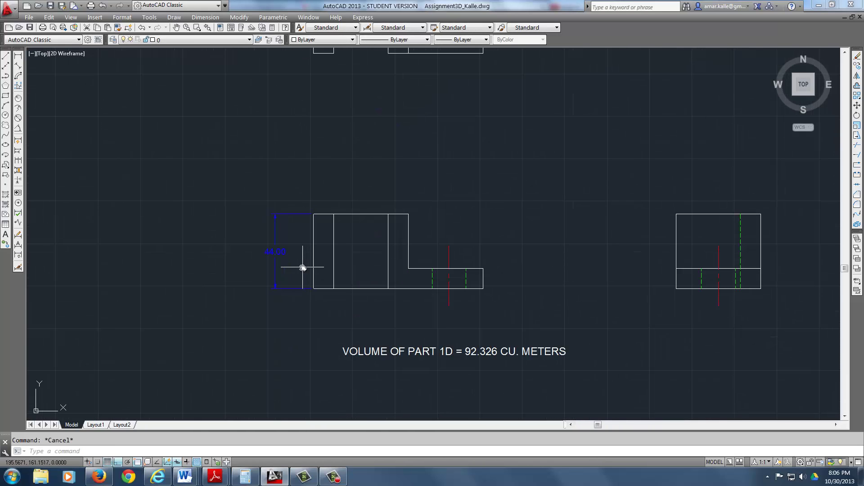
pyautogui.scroll(2, 303, 268)
pyautogui.scroll(-3, 303, 268)
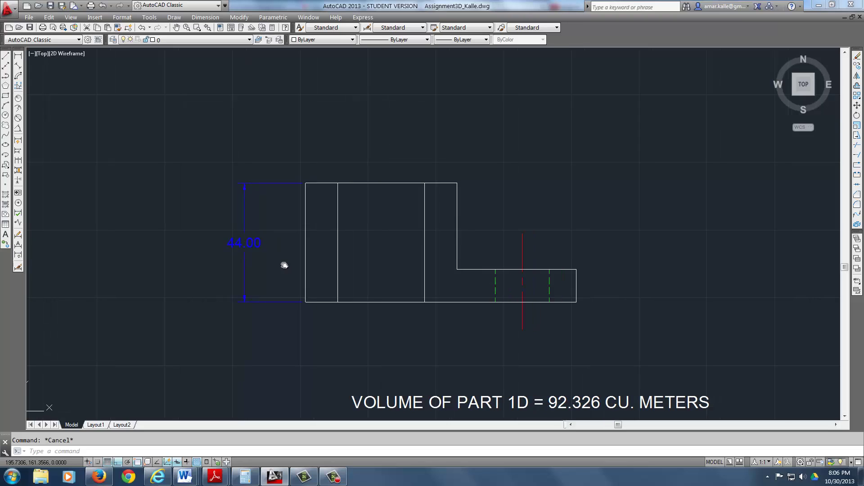
pyautogui.scroll(2, 288, 265)
pyautogui.scroll(-2, 289, 265)
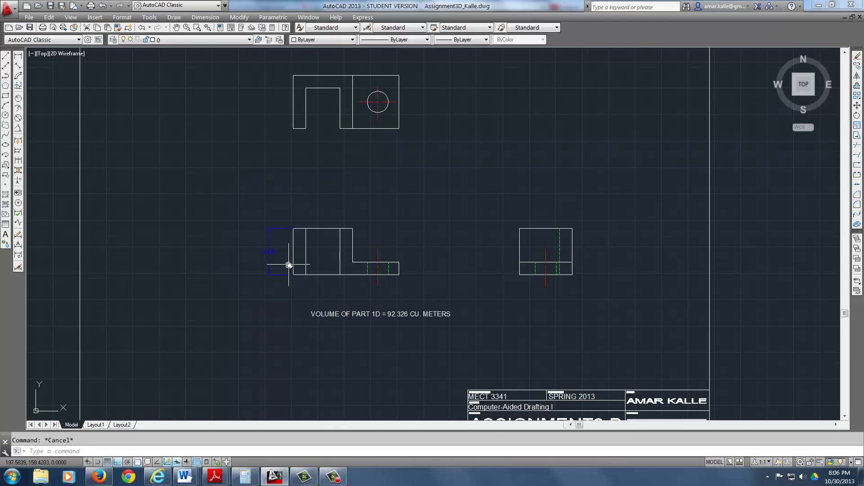
pyautogui.click(17, 56)
pyautogui.scroll(2, 415, 286)
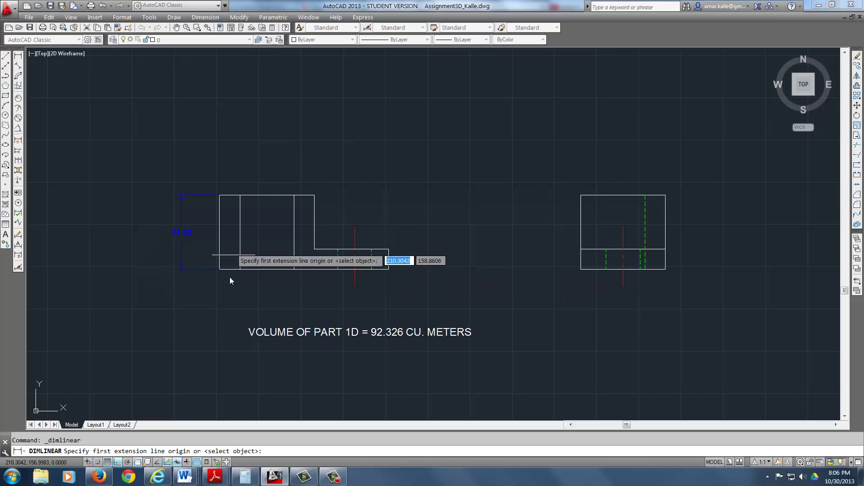
pyautogui.click(385, 269)
pyautogui.click(389, 250)
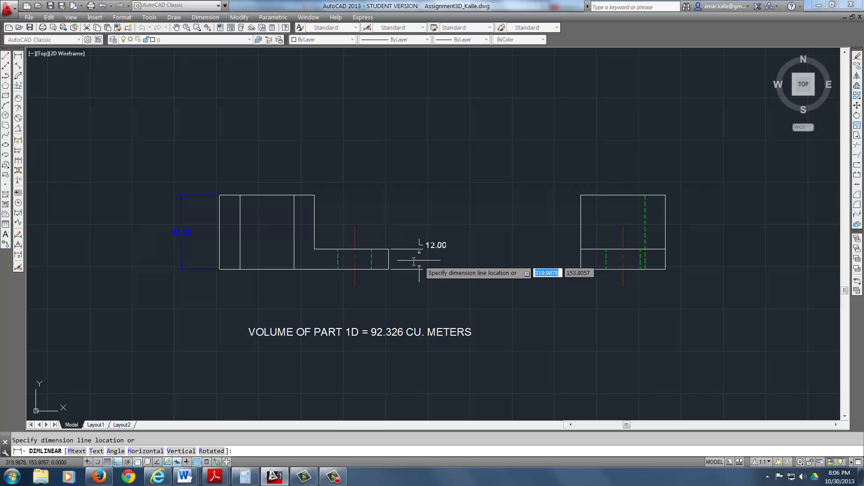
pyautogui.click(411, 263)
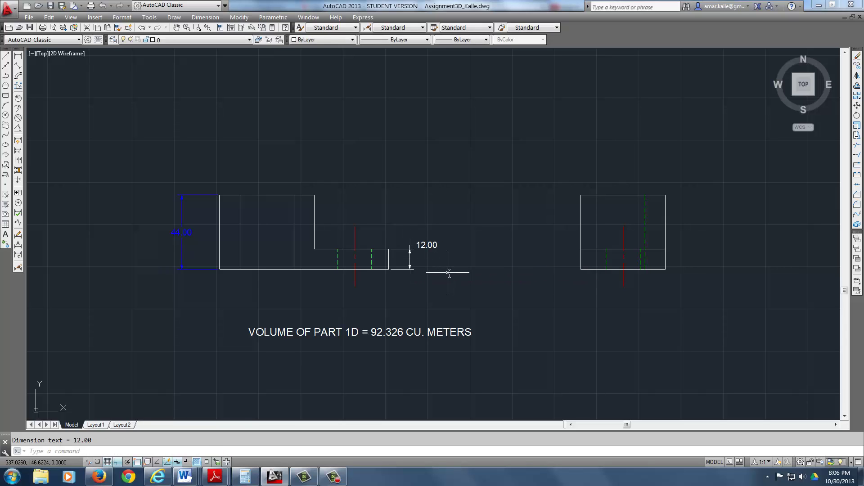
pyautogui.press('Return')
pyautogui.click(412, 279)
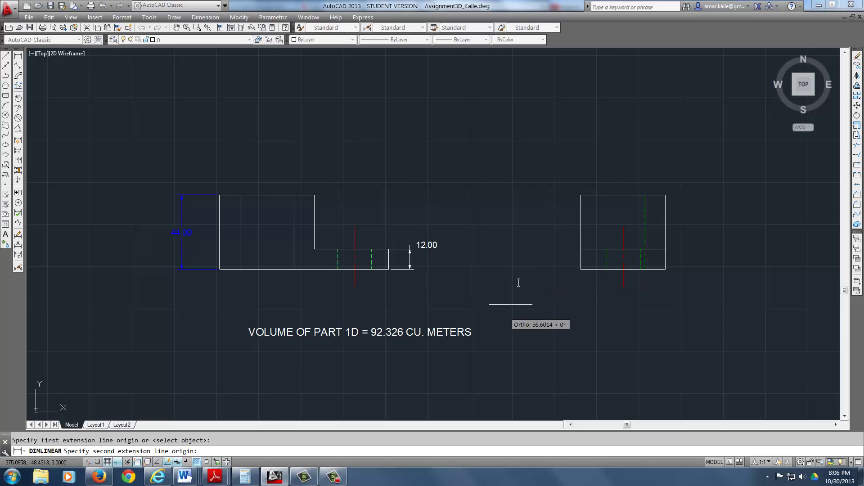
pyautogui.click(314, 195)
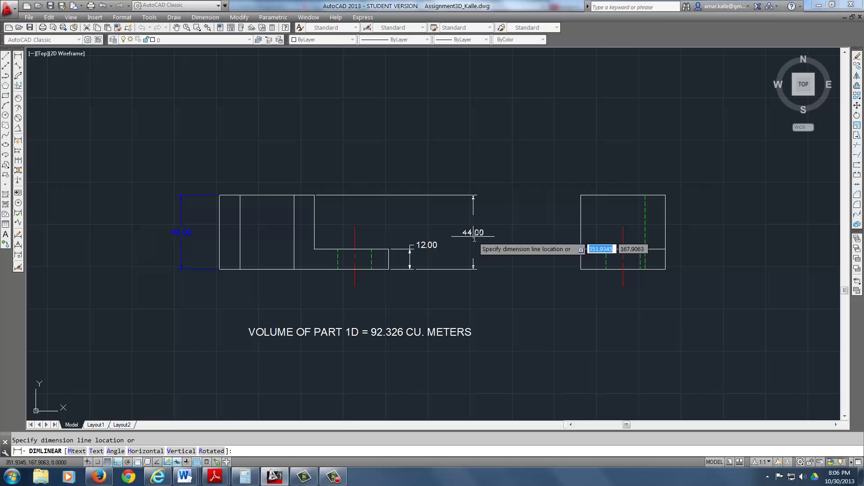
pyautogui.press('Escape')
# Put the 12.00 dimension on the DIMENSION layer and make DIMENSION the current layer.
pyautogui.click(420, 245)
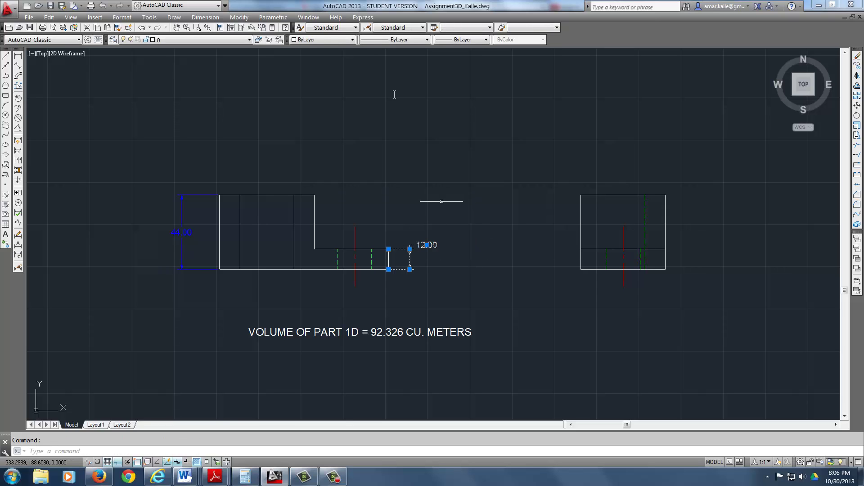
pyautogui.click(180, 39)
pyautogui.click(180, 75)
pyautogui.press('Escape')
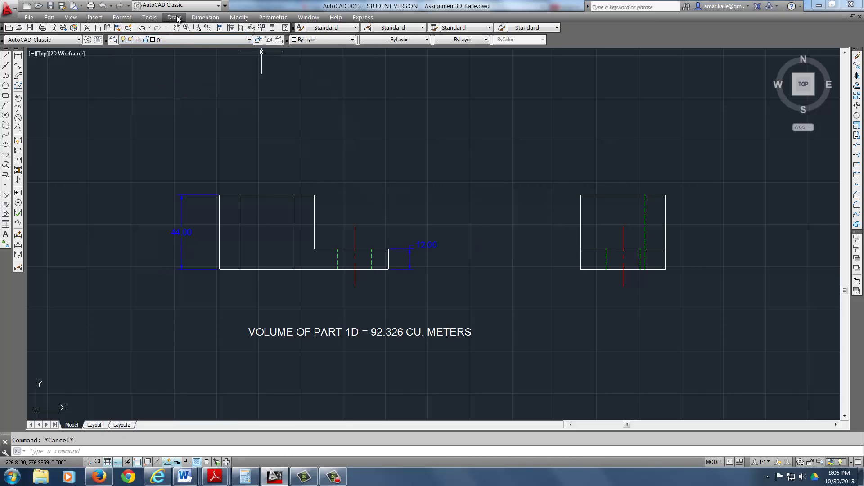
pyautogui.click(184, 39)
pyautogui.click(180, 75)
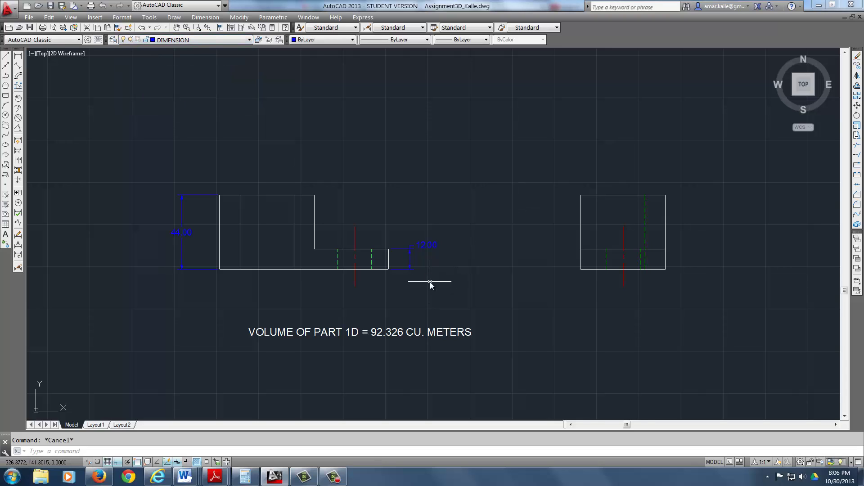
# Reposition the 12.00 dimension text lower using its text grip.
pyautogui.scroll(2, 423, 266)
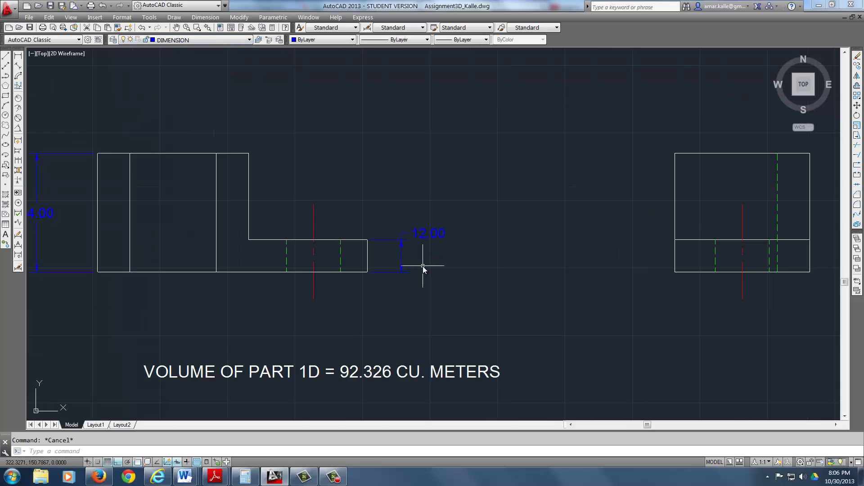
pyautogui.click(429, 235)
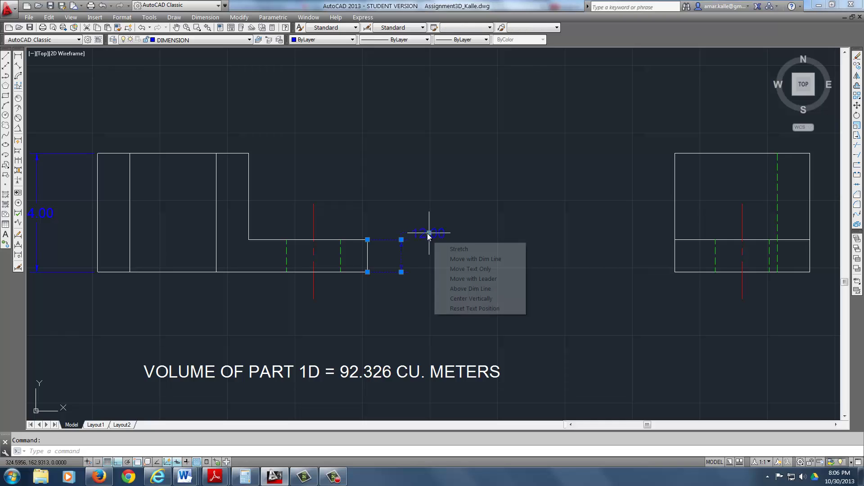
pyautogui.click(428, 233)
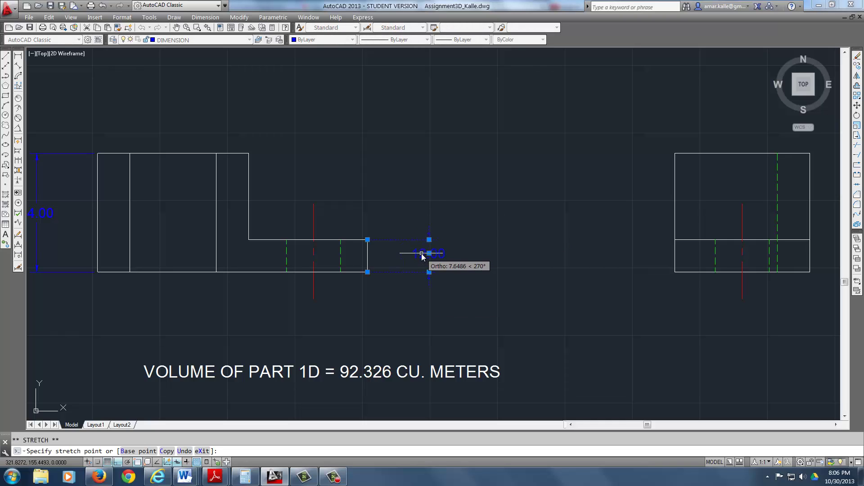
pyautogui.click(427, 255)
pyautogui.press('Escape')
pyautogui.click(433, 255)
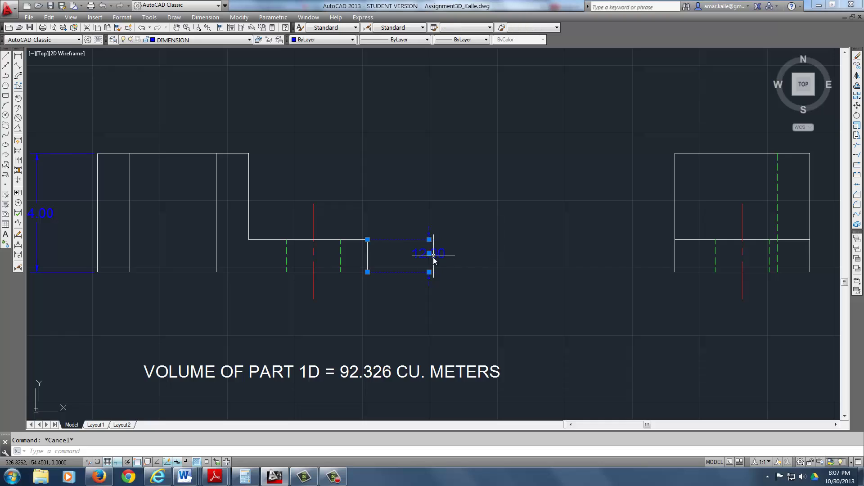
pyautogui.click(429, 255)
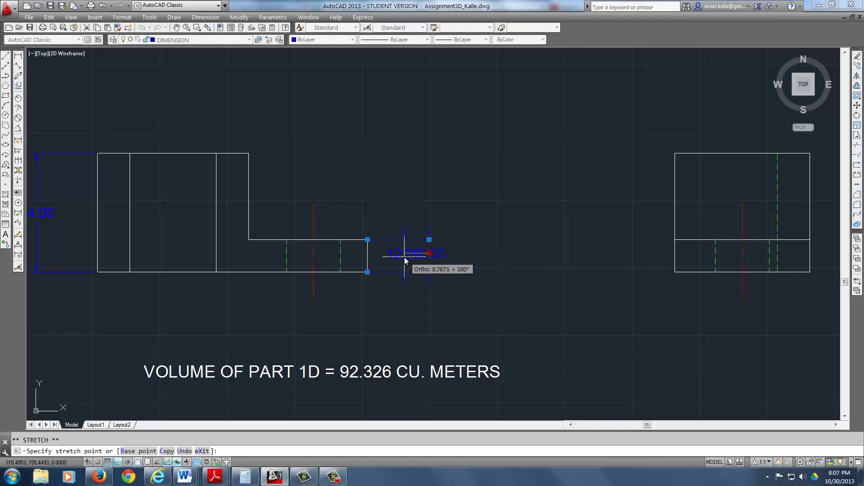
pyautogui.press('Escape')
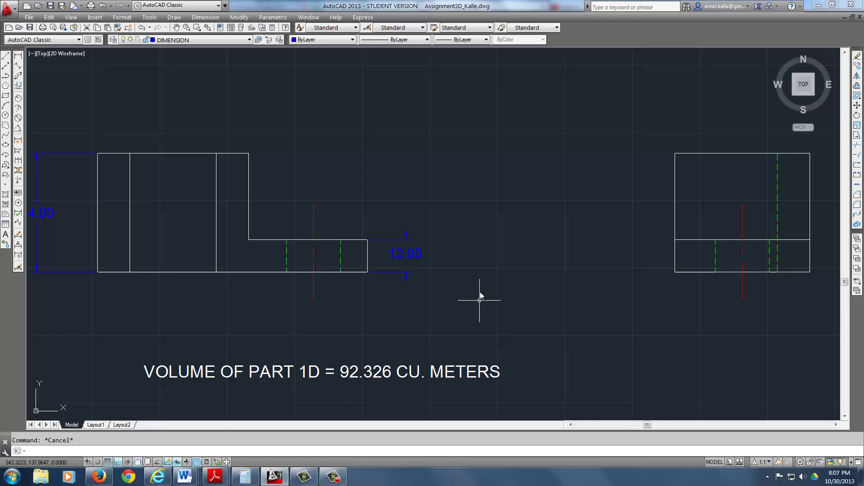
# Zoom out and pan to bring the front view and the rest of the sheet into view.
pyautogui.scroll(-2, 477, 217)
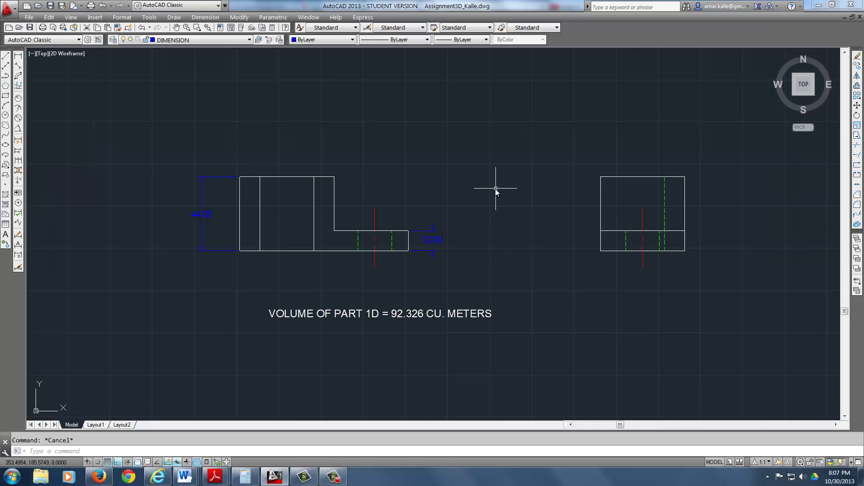
pyautogui.scroll(-2, 296, 220)
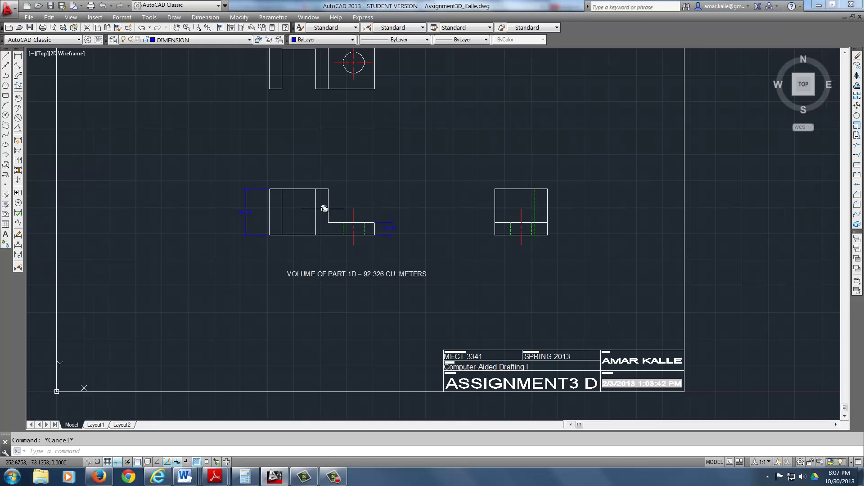
pyautogui.moveTo(324, 207); pyautogui.dragTo(331, 237, button='middle')
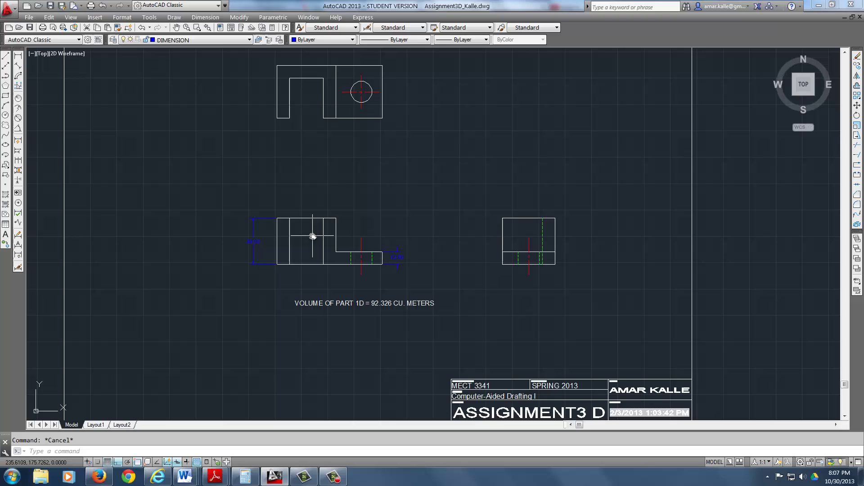
pyautogui.moveTo(331, 117)
pyautogui.mouseDown(button='middle')
pyautogui.moveTo(332, 195)
pyautogui.moveTo(288, 151)
pyautogui.mouseUp(button='middle')
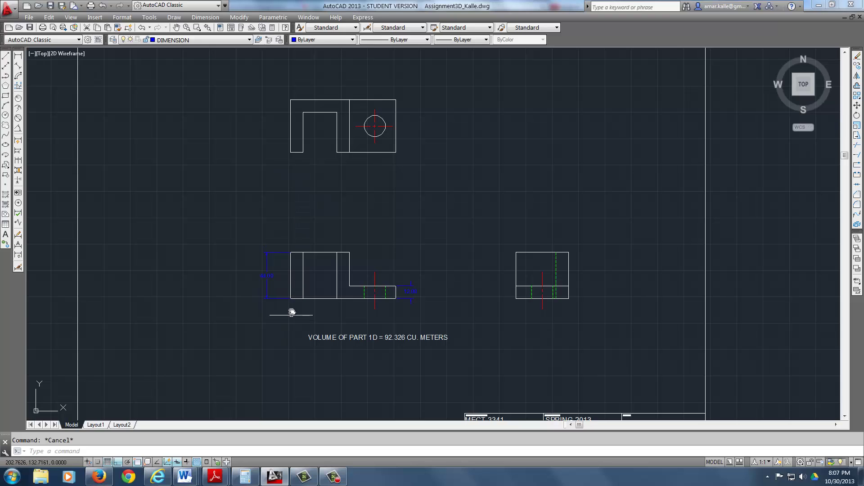
# Add a 100.00 linear dimension between the front view's bottom-left and bottom-right corners, placed below.
pyautogui.click(18, 55)
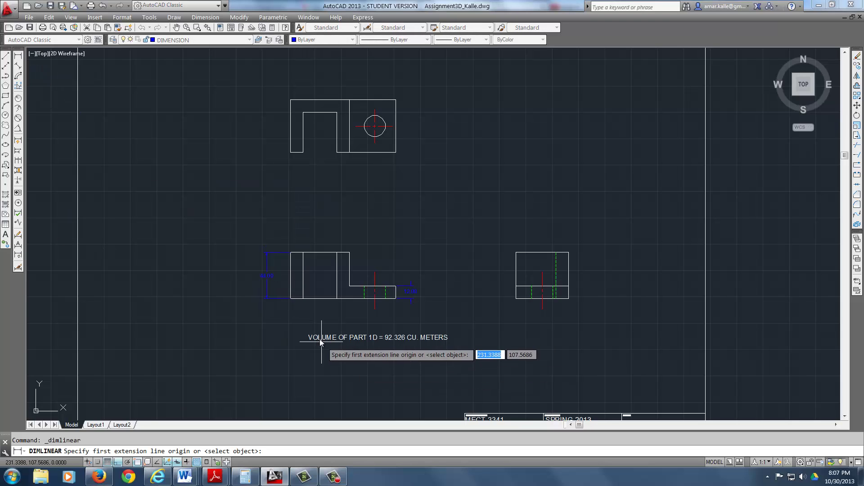
pyautogui.scroll(2, 306, 310)
pyautogui.scroll(4, 283, 304)
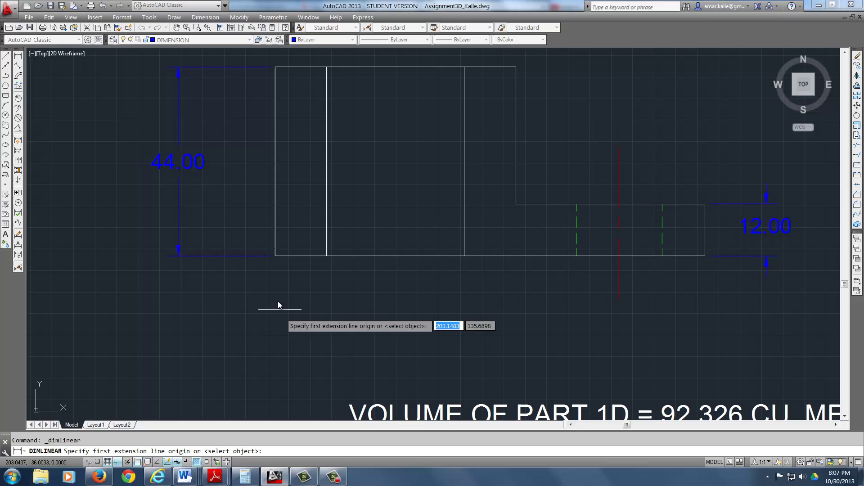
pyautogui.click(275, 256)
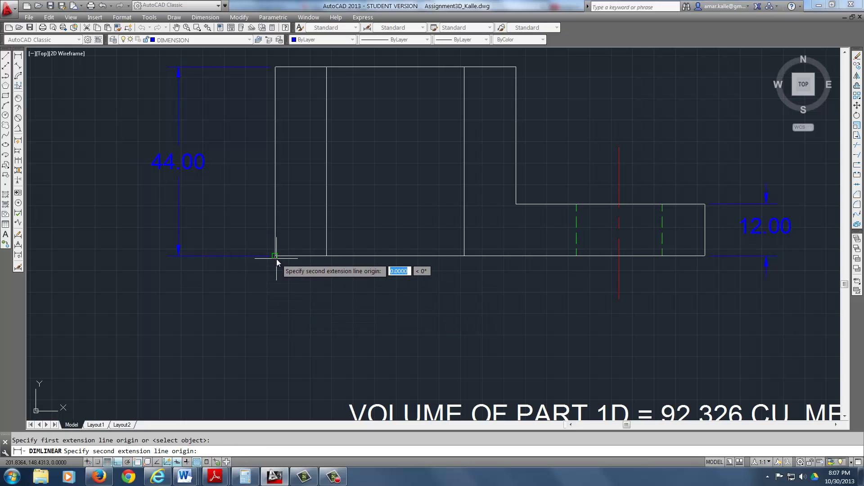
pyautogui.click(704, 258)
pyautogui.moveTo(498, 333); pyautogui.dragTo(497, 231, button='middle')
pyautogui.scroll(-2, 497, 231)
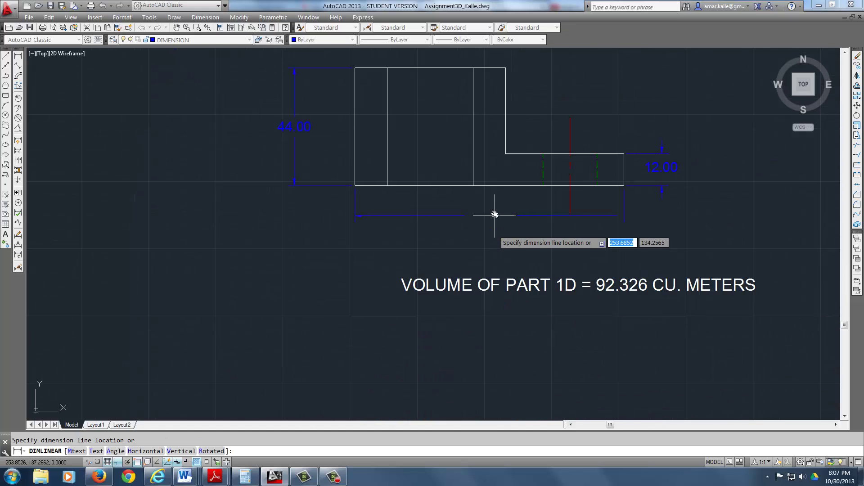
pyautogui.click(498, 247)
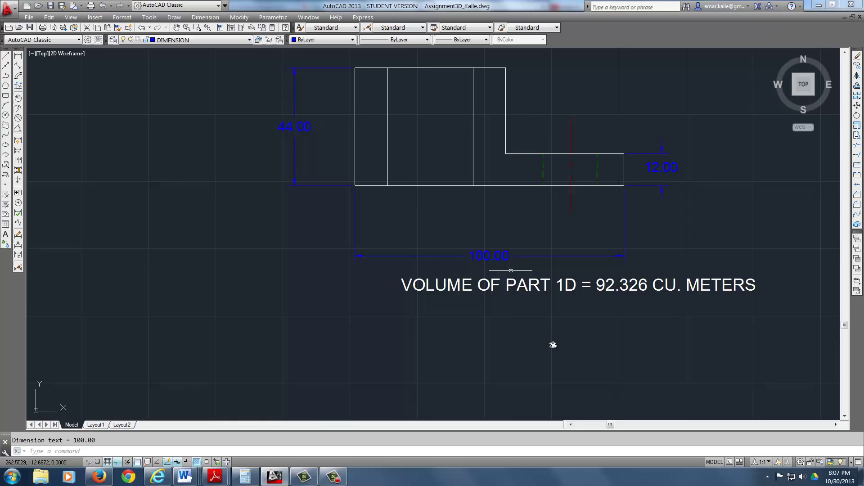
pyautogui.scroll(-3, 551, 343)
# Move the part 1D volume note lower on the sheet with MOVE.
pyautogui.write('m')
pyautogui.press('Return')
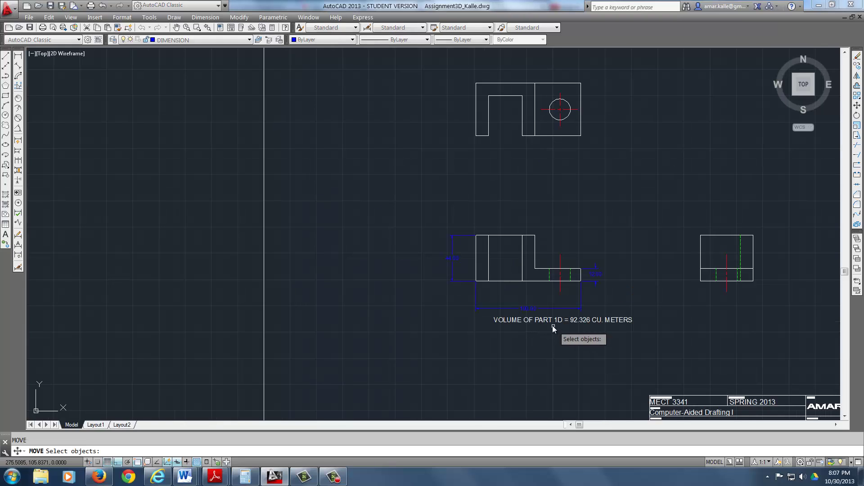
pyautogui.click(546, 320)
pyautogui.press('Return')
pyautogui.click(569, 354)
pyautogui.click(566, 390)
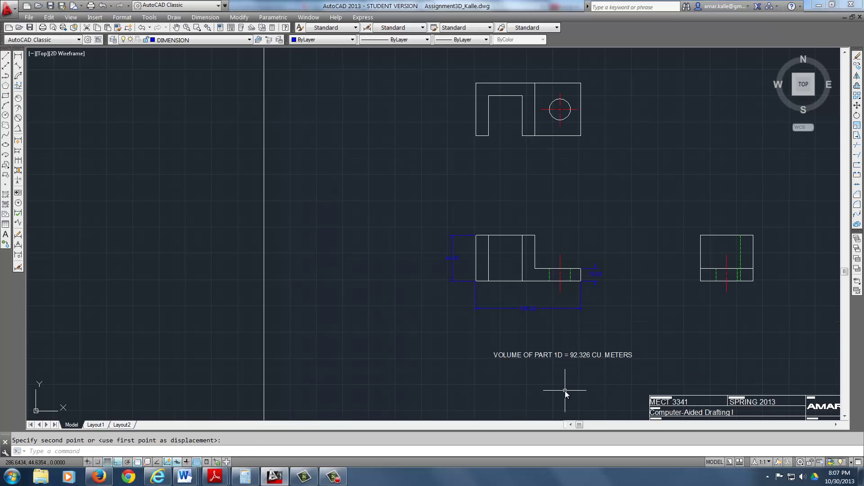
pyautogui.press('Escape')
# Grip-drag the 100.00 width dimension further below the front view.
pyautogui.scroll(2, 536, 315)
pyautogui.moveTo(531, 314); pyautogui.dragTo(489, 319, button='middle')
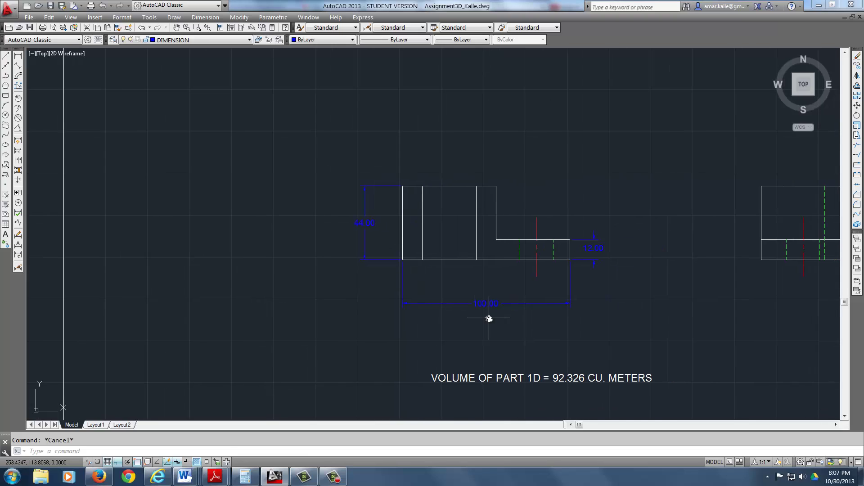
pyautogui.scroll(2, 490, 319)
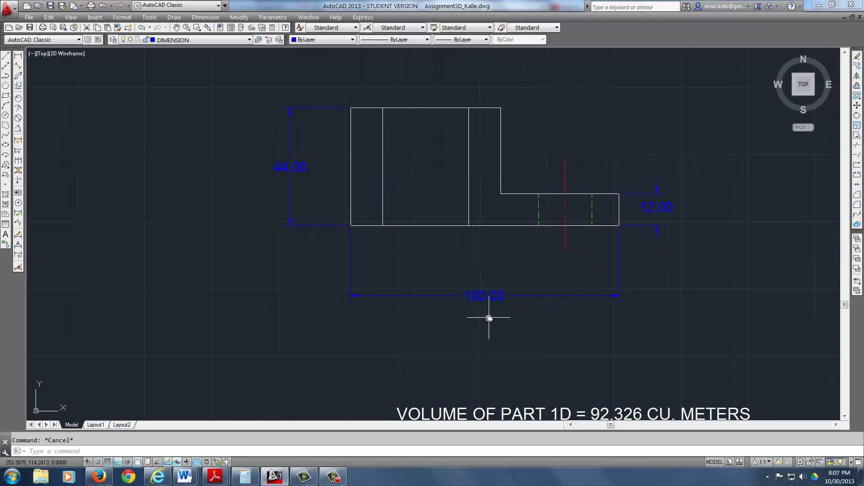
pyautogui.click(481, 295)
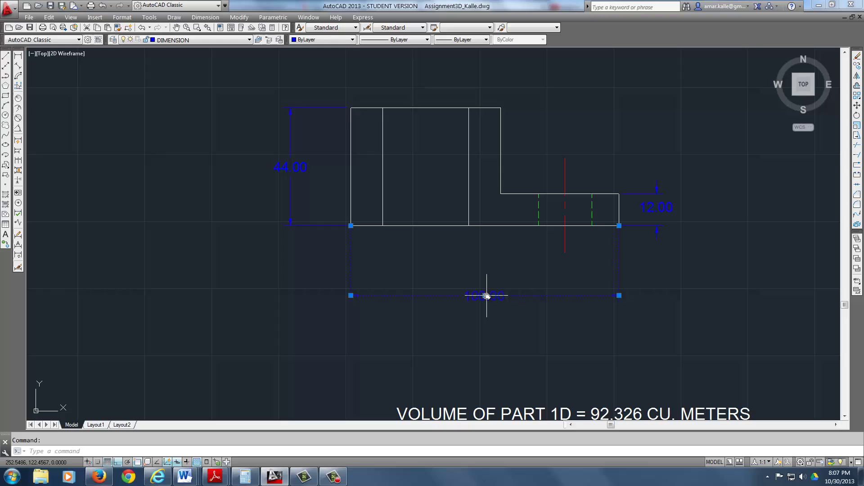
pyautogui.click(486, 296)
pyautogui.moveTo(484, 348)
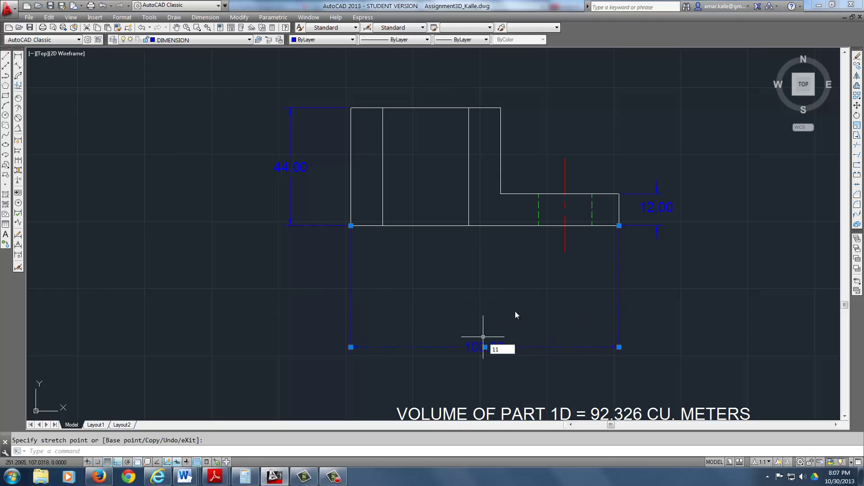
pyautogui.press('Escape')
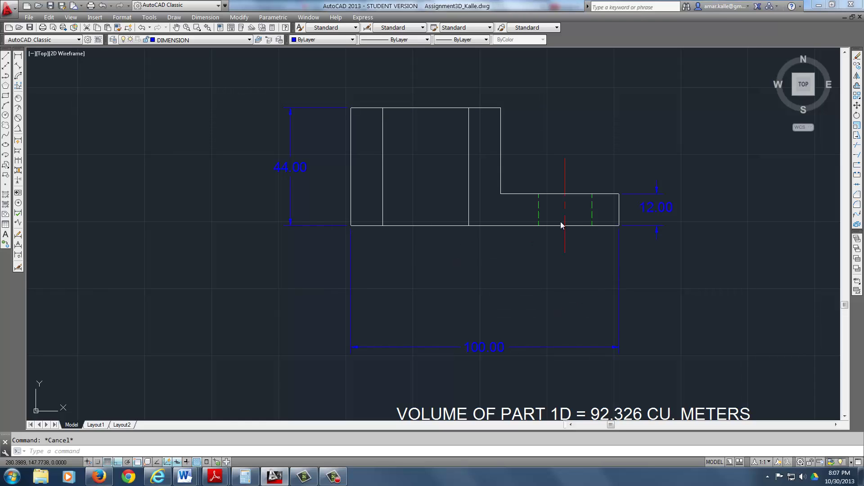
pyautogui.scroll(-5, 566, 160)
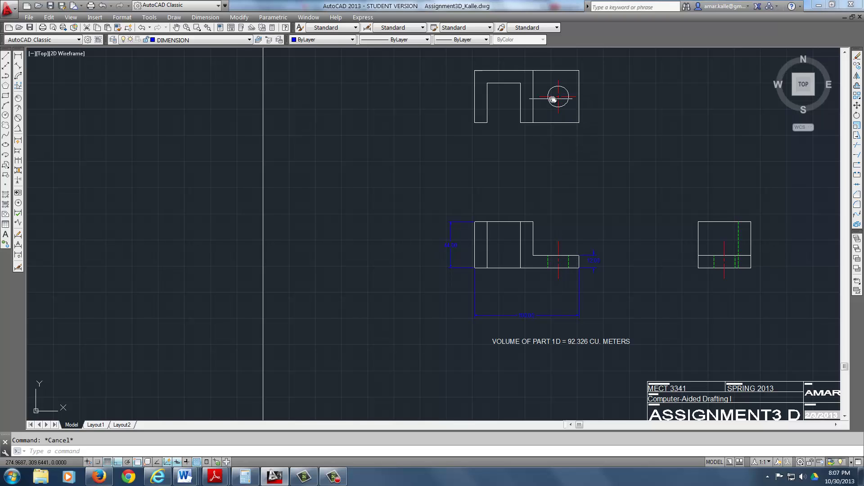
# Add 12.00 and 44.00 dimensions from the top view's left edge to the notch corners.
pyautogui.scroll(2, 552, 99)
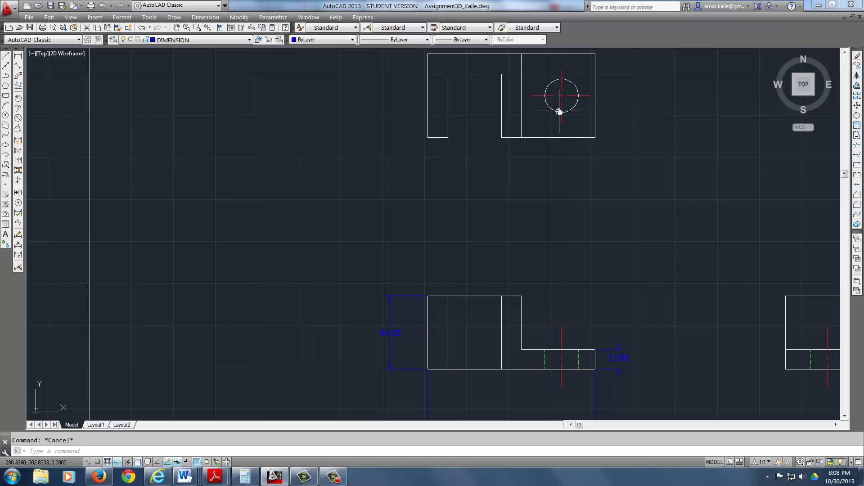
pyautogui.click(18, 57)
pyautogui.click(427, 140)
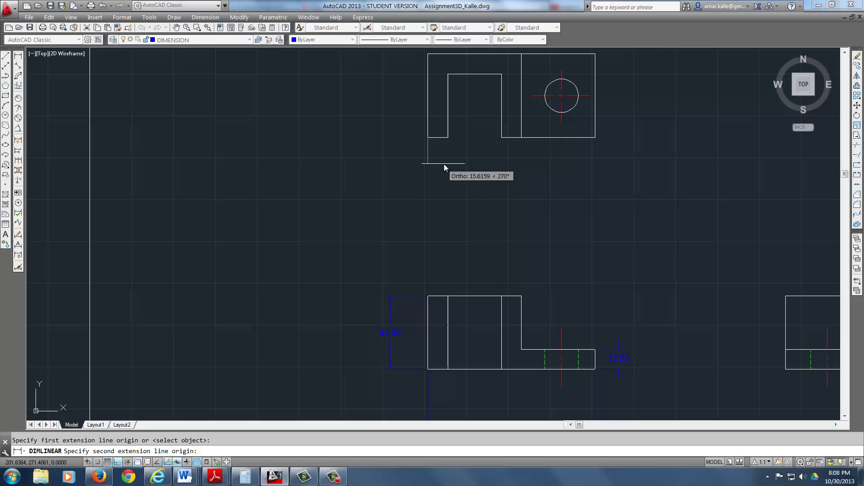
pyautogui.click(449, 140)
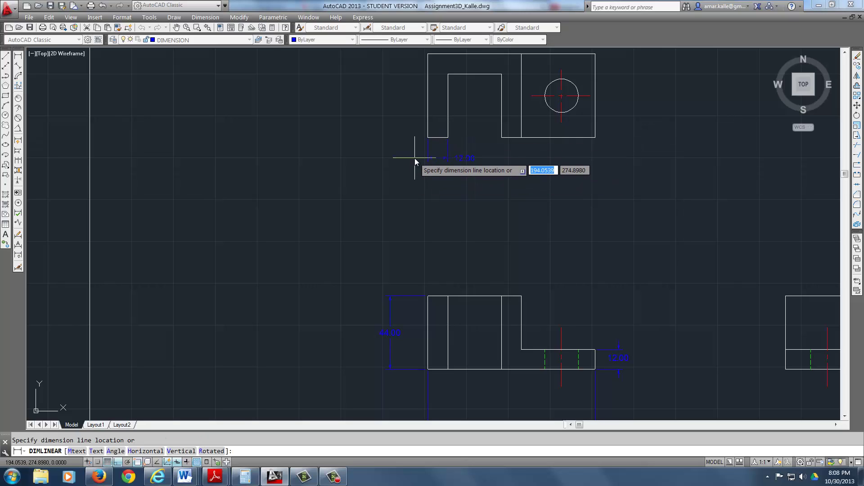
pyautogui.click(415, 158)
pyautogui.press('Return')
pyautogui.click(429, 166)
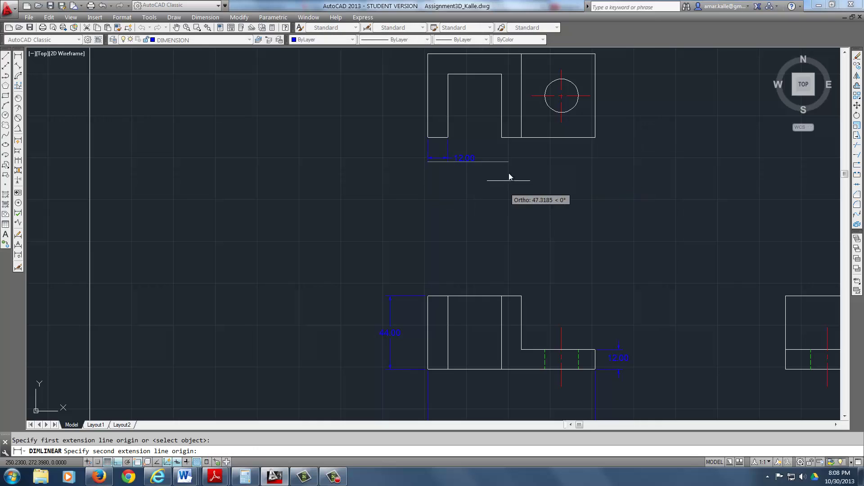
pyautogui.click(503, 138)
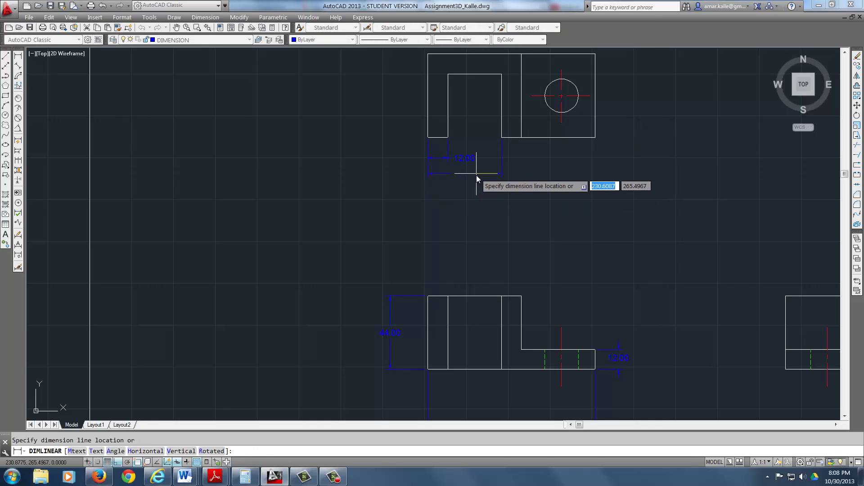
pyautogui.click(476, 176)
# Stack 56.00, 80.00 and 100.00 dimensions from the left edge to the block, hole centreline and right edge.
pyautogui.press('Return')
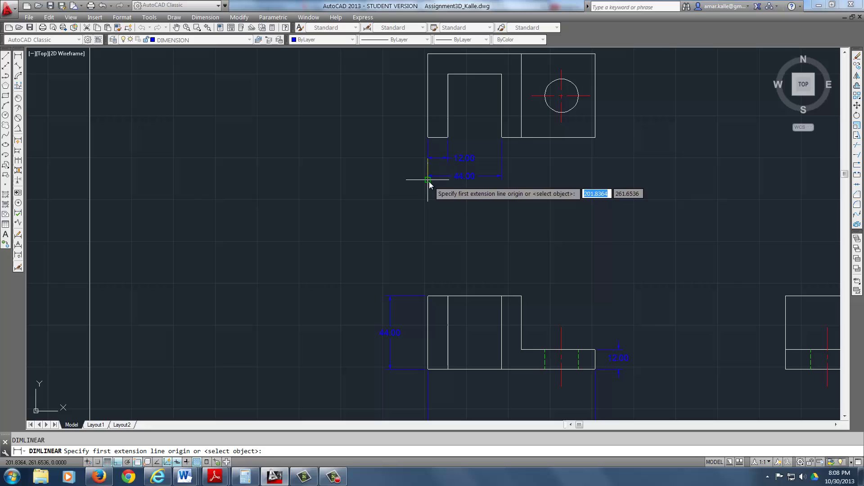
pyautogui.click(428, 180)
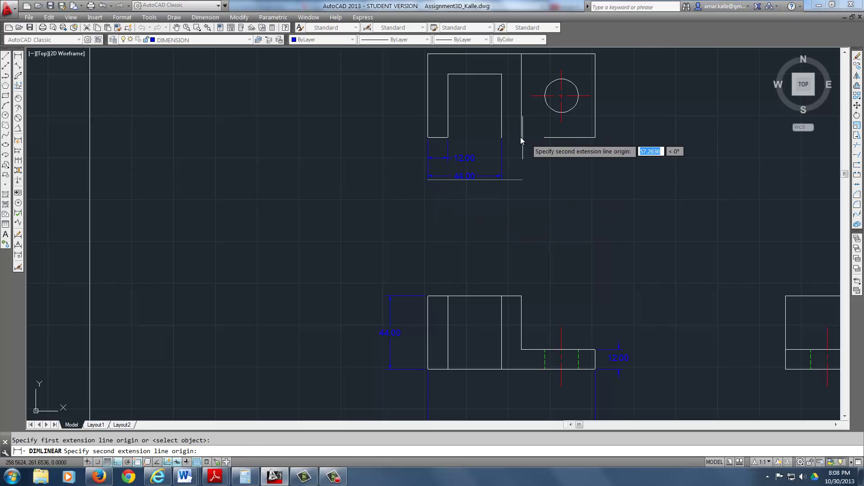
pyautogui.click(520, 138)
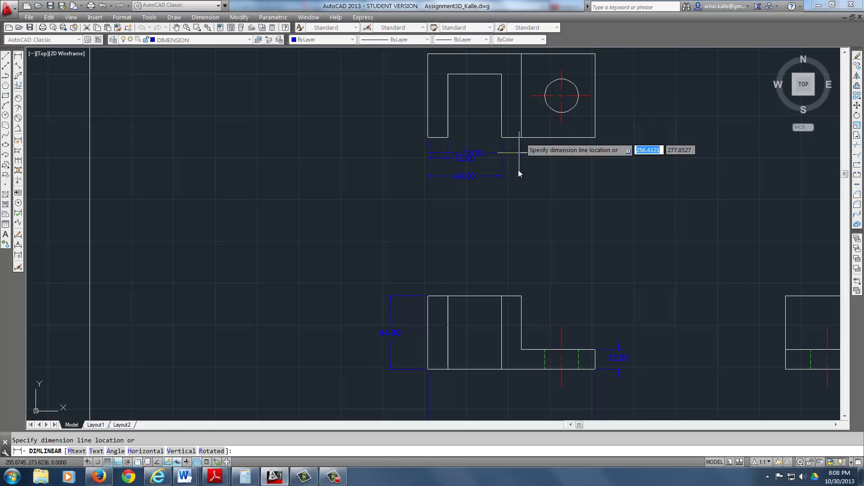
pyautogui.click(487, 195)
pyautogui.press('Return')
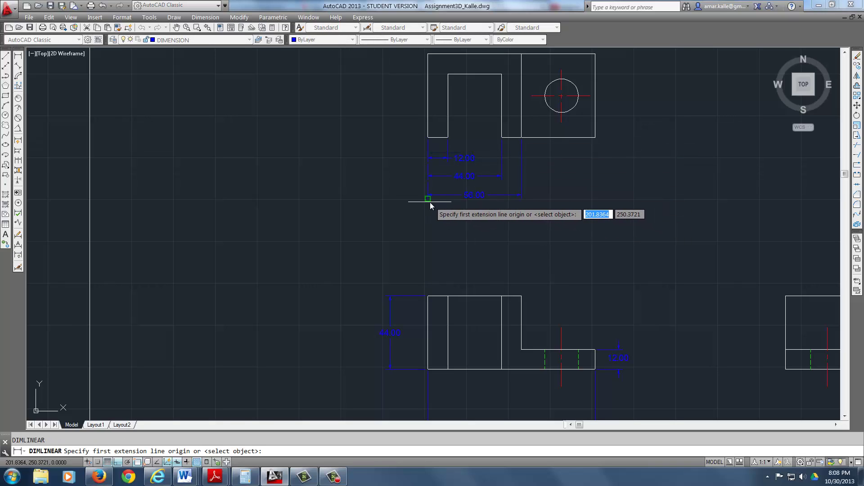
pyautogui.click(430, 201)
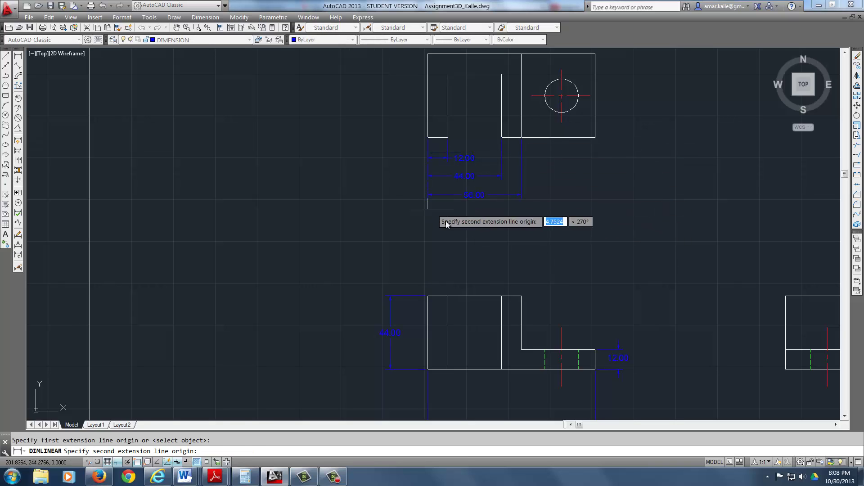
pyautogui.click(560, 128)
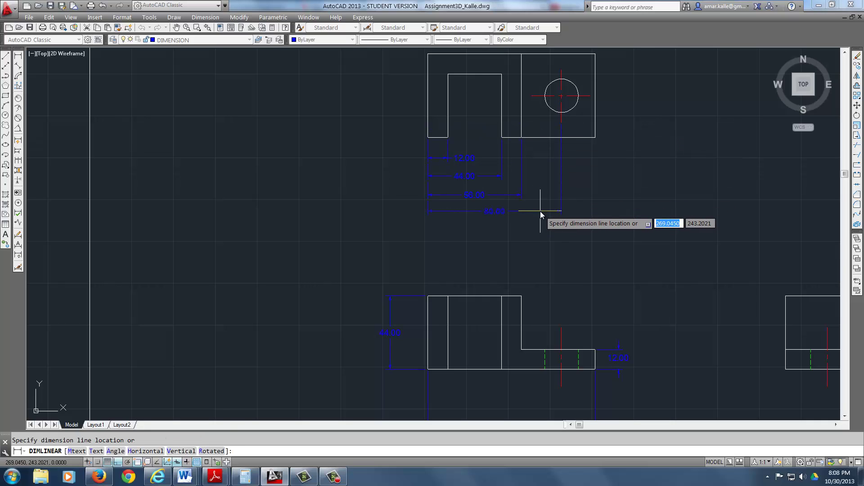
pyautogui.click(540, 211)
pyautogui.press('Return')
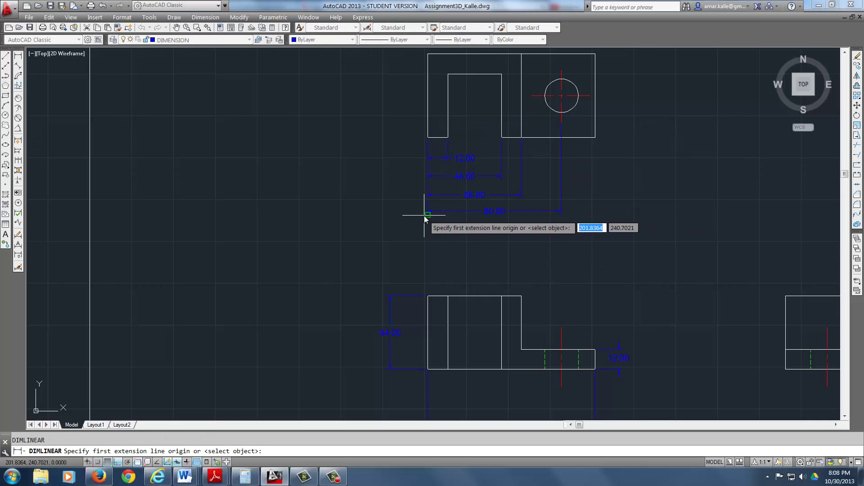
pyautogui.click(428, 211)
pyautogui.click(595, 140)
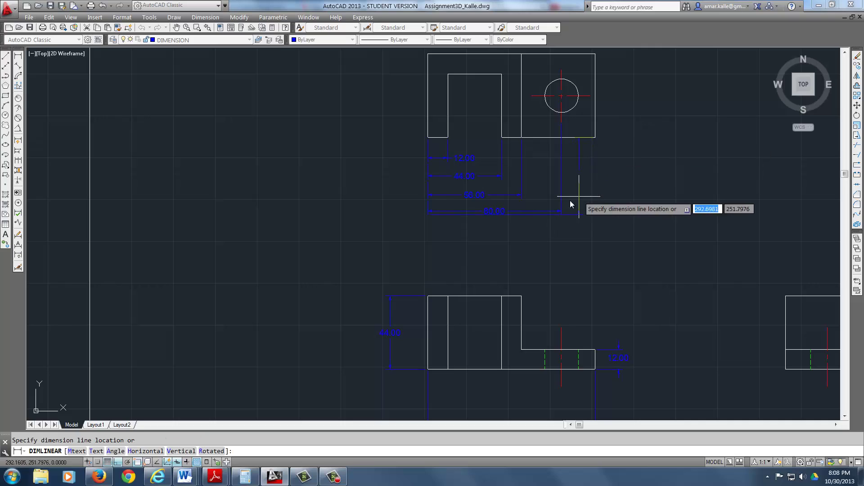
pyautogui.click(550, 229)
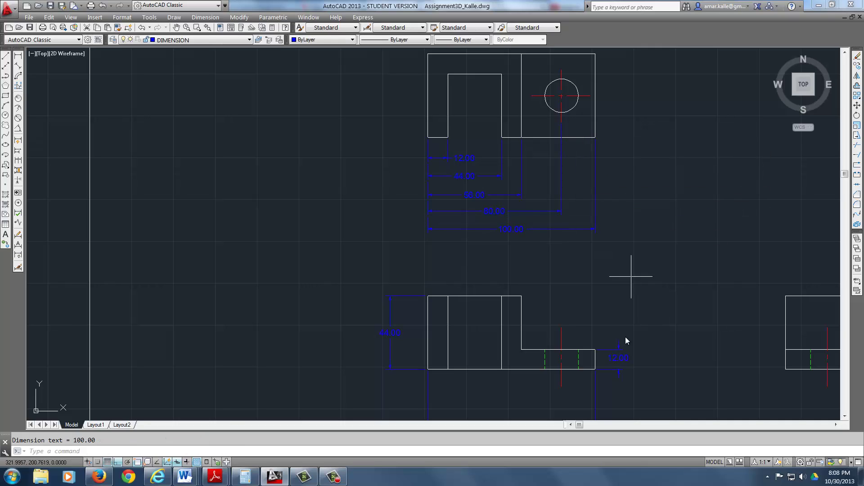
# Delete the duplicate 100.00 dimension from the top view's stack.
pyautogui.moveTo(585, 338); pyautogui.dragTo(590, 308, button='middle')
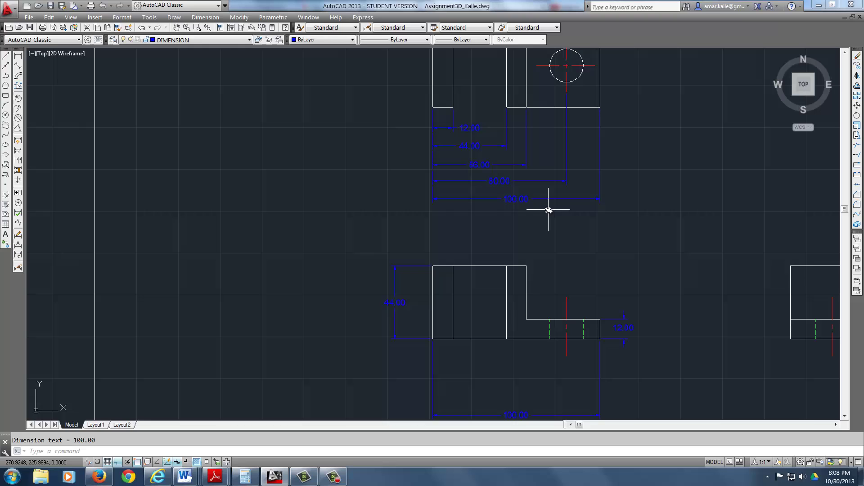
pyautogui.press('Return')
pyautogui.click(512, 199)
pyautogui.press('Return')
# Raise the front view's 100.00 dimension closer to the front view.
pyautogui.moveTo(581, 224)
pyautogui.mouseDown(button='middle')
pyautogui.moveTo(568, 271)
pyautogui.moveTo(601, 186)
pyautogui.mouseUp(button='middle')
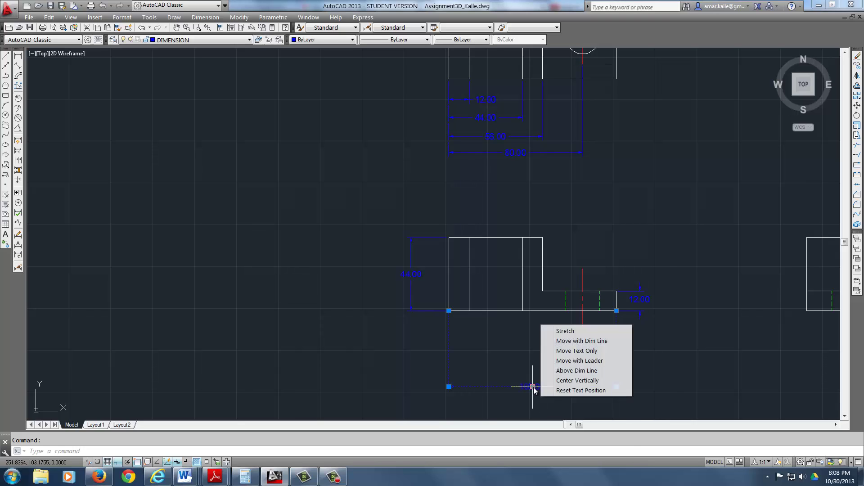
pyautogui.click(531, 386)
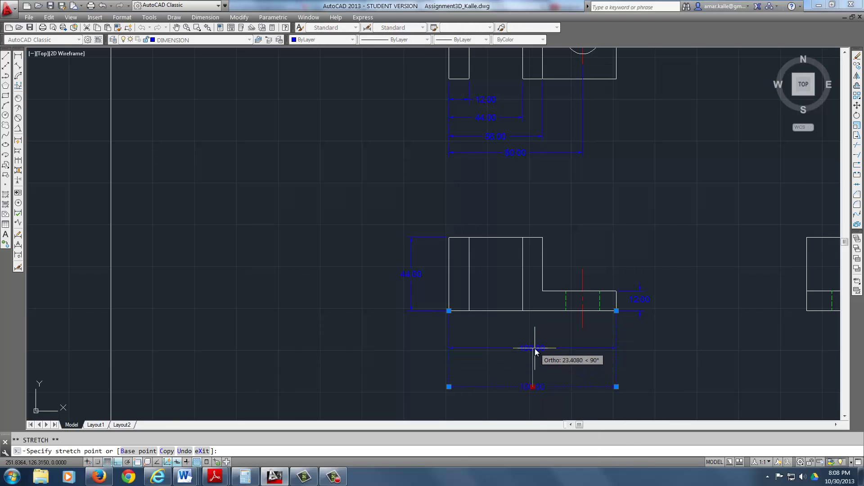
pyautogui.click(534, 349)
pyautogui.press('Escape')
# Pan and zoom to centre the views and their dimensions within the sheet border.
pyautogui.moveTo(695, 350); pyautogui.dragTo(692, 359, button='middle')
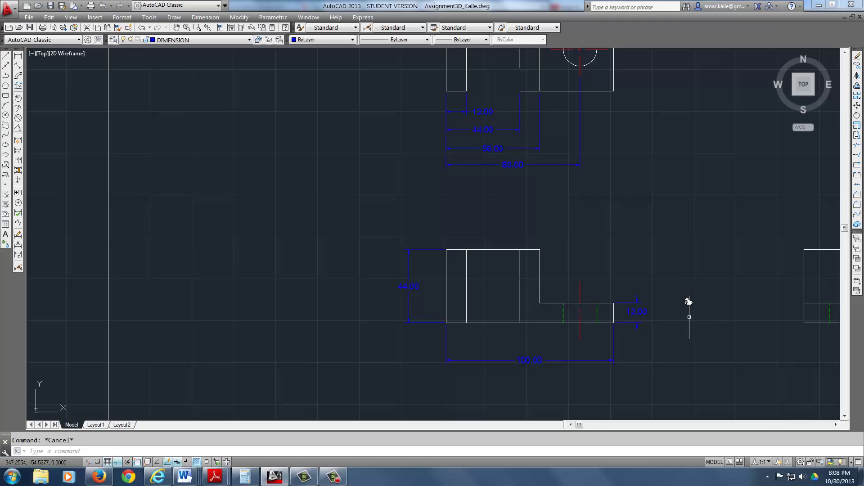
pyautogui.moveTo(674, 298); pyautogui.dragTo(656, 353, button='middle')
pyautogui.scroll(-2, 633, 256)
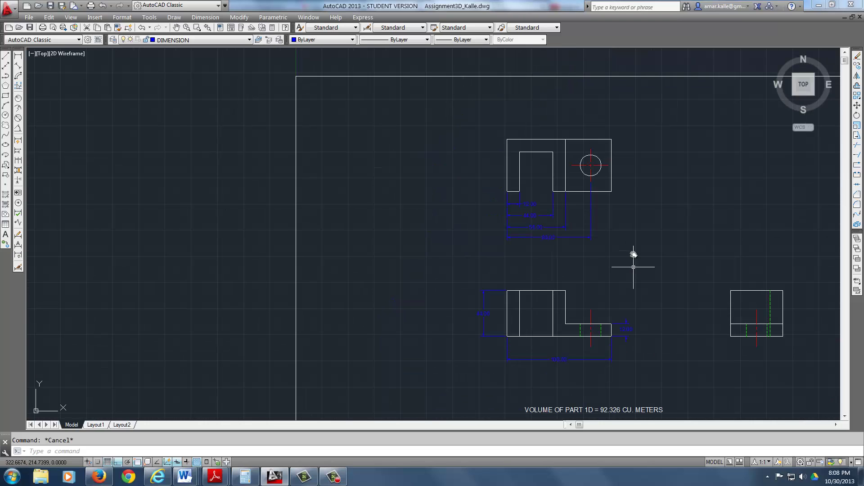
pyautogui.scroll(2, 548, 199)
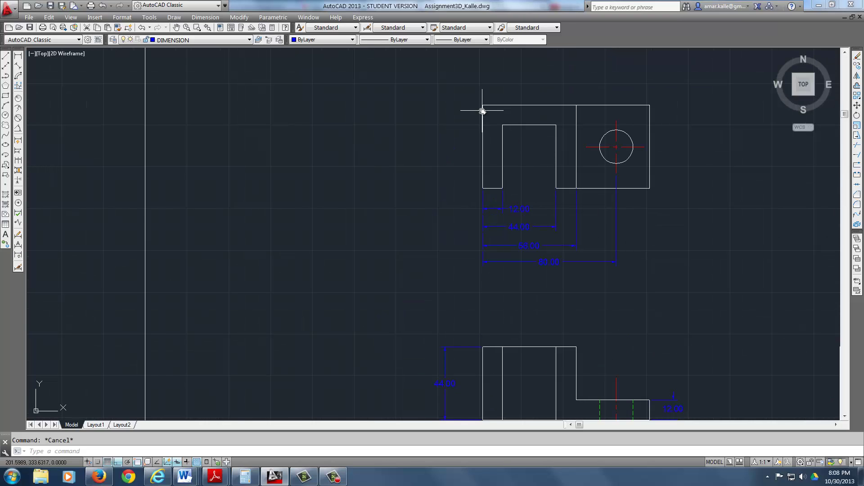
pyautogui.moveTo(482, 187)
pyautogui.mouseDown(button='middle')
pyautogui.moveTo(502, 189)
pyautogui.moveTo(520, 395)
pyautogui.mouseUp(button='middle')
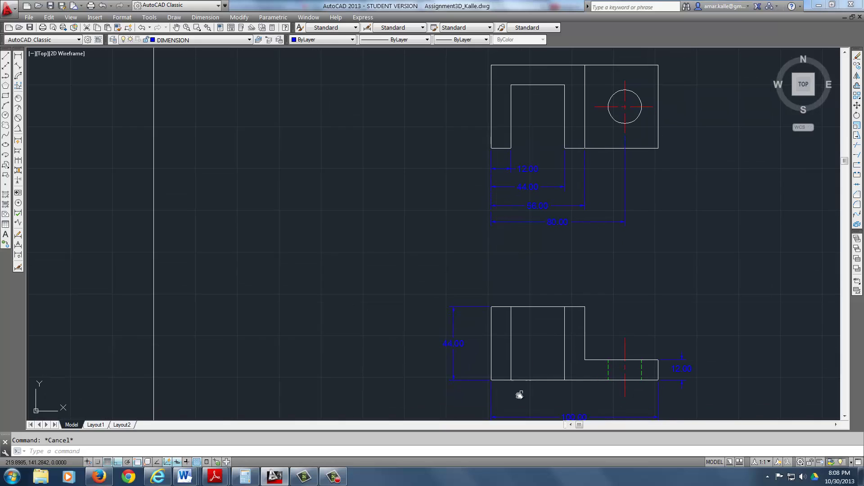
pyautogui.scroll(-2, 673, 386)
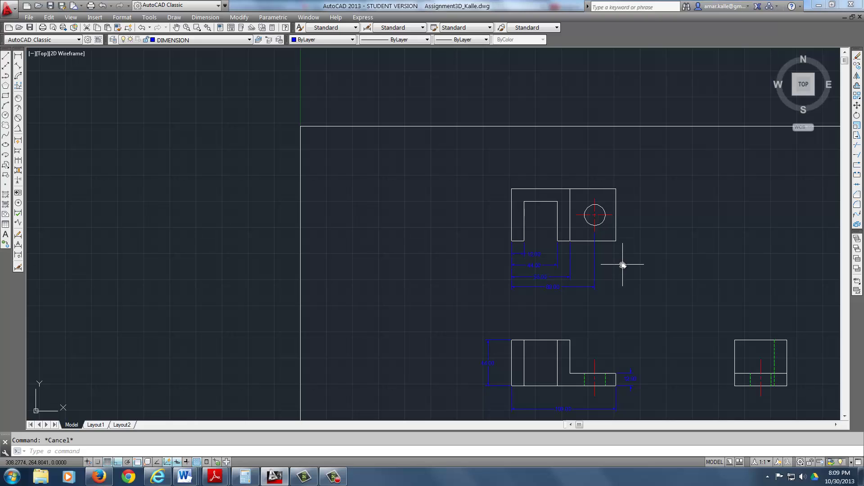
pyautogui.moveTo(640, 286); pyautogui.dragTo(601, 283, button='middle')
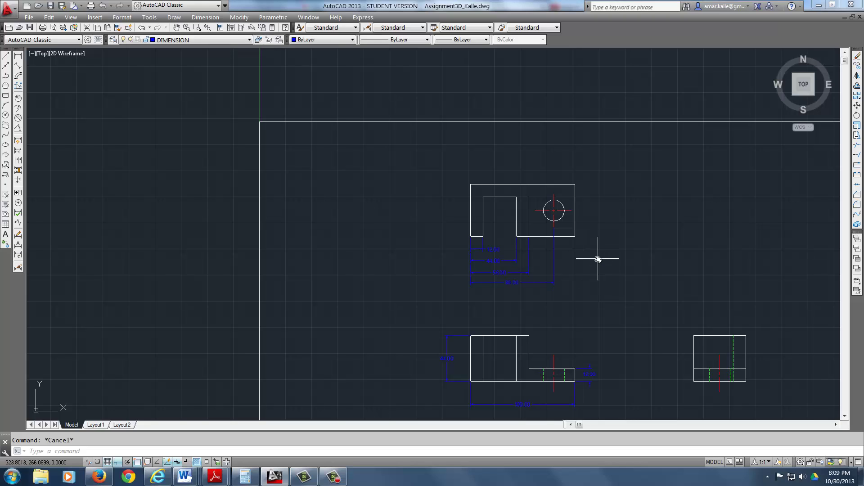
pyautogui.scroll(2, 489, 179)
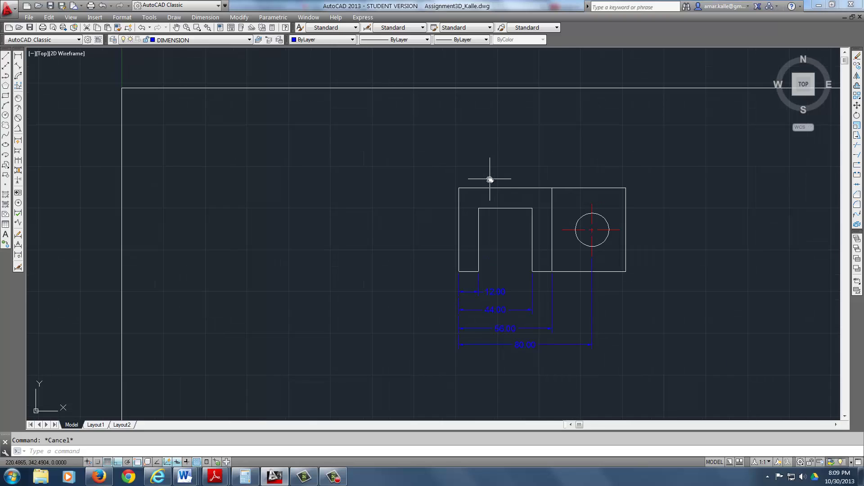
pyautogui.scroll(-2, 487, 214)
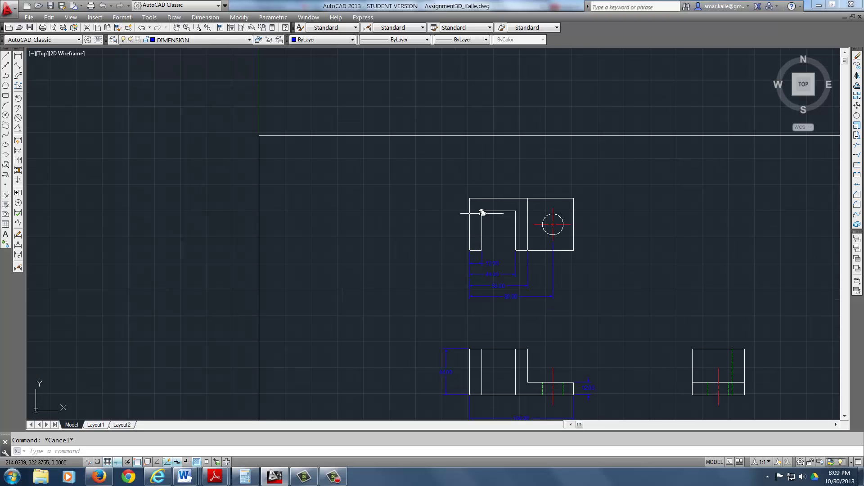
# Begin a vertical dimension on the top view's left edge, then cancel it.
pyautogui.click(18, 56)
pyautogui.scroll(6, 460, 251)
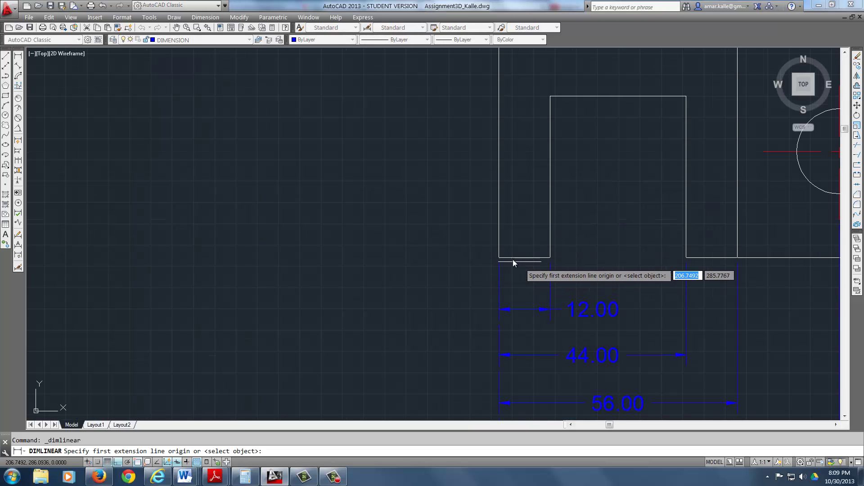
pyautogui.click(500, 258)
pyautogui.scroll(-2, 500, 204)
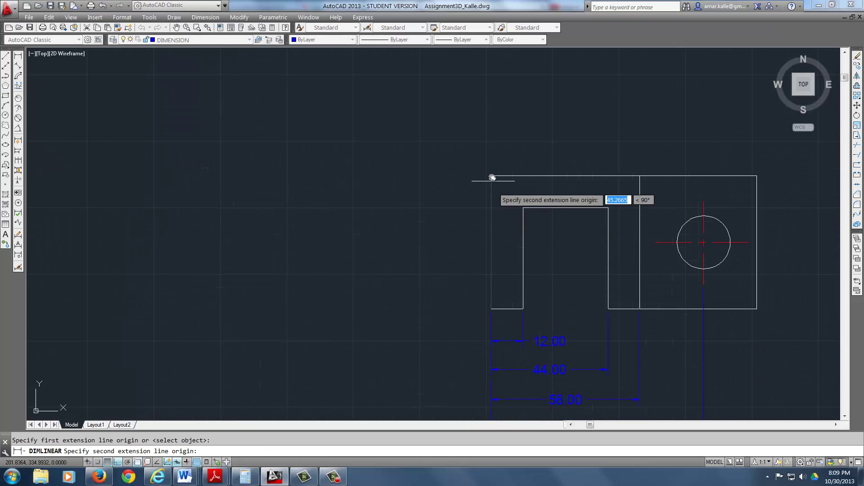
pyautogui.click(492, 177)
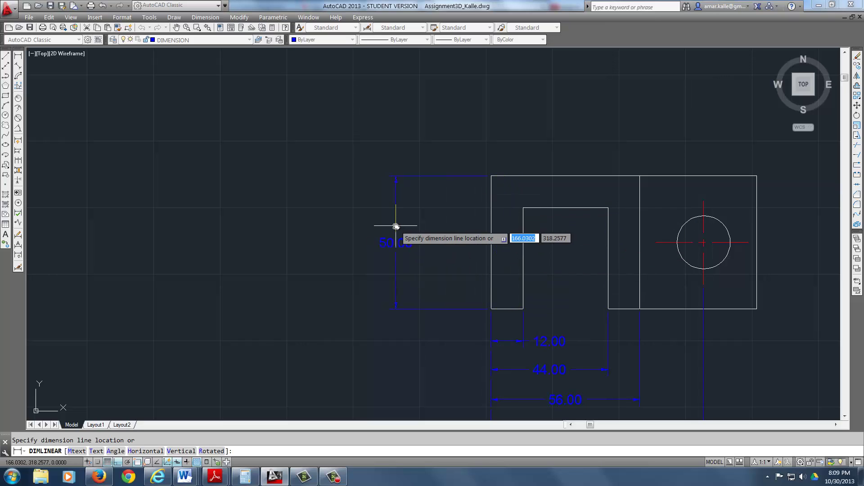
pyautogui.press('Escape')
# Add vertical 38.00 (to slot corner) and 50.00 (to top-left corner) dimensions left of the top view.
pyautogui.click(18, 55)
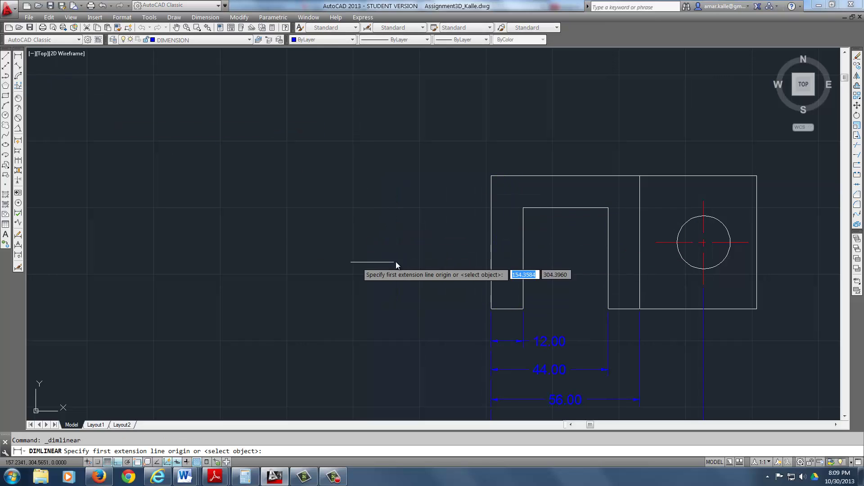
pyautogui.click(491, 309)
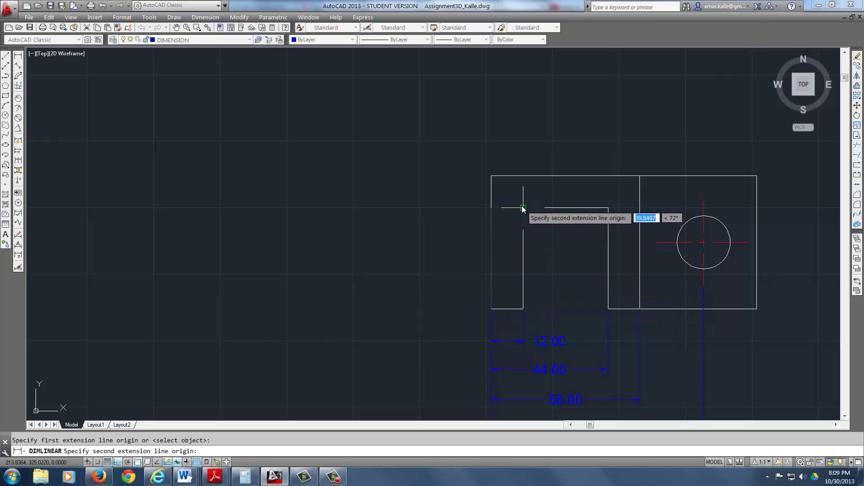
pyautogui.click(523, 207)
pyautogui.click(453, 260)
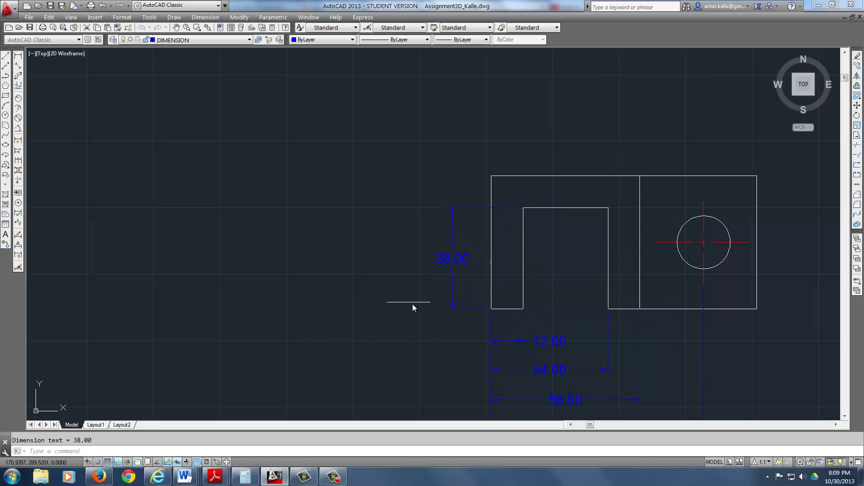
pyautogui.press('Return')
pyautogui.click(446, 309)
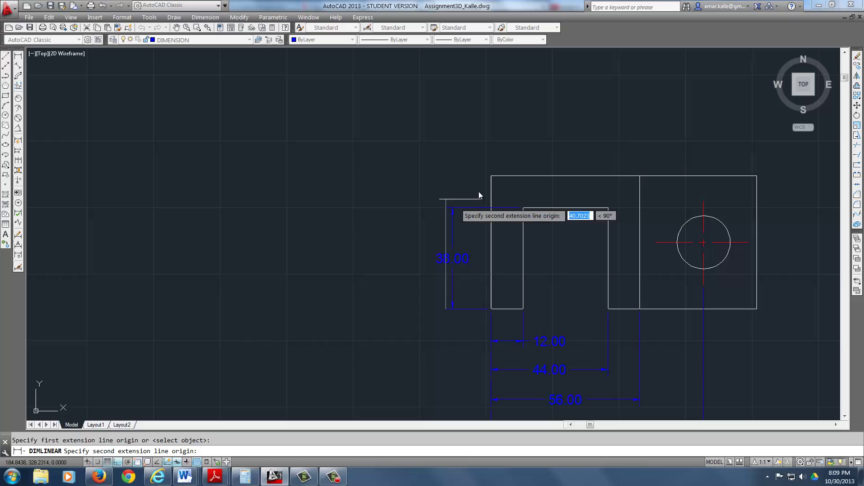
pyautogui.click(492, 176)
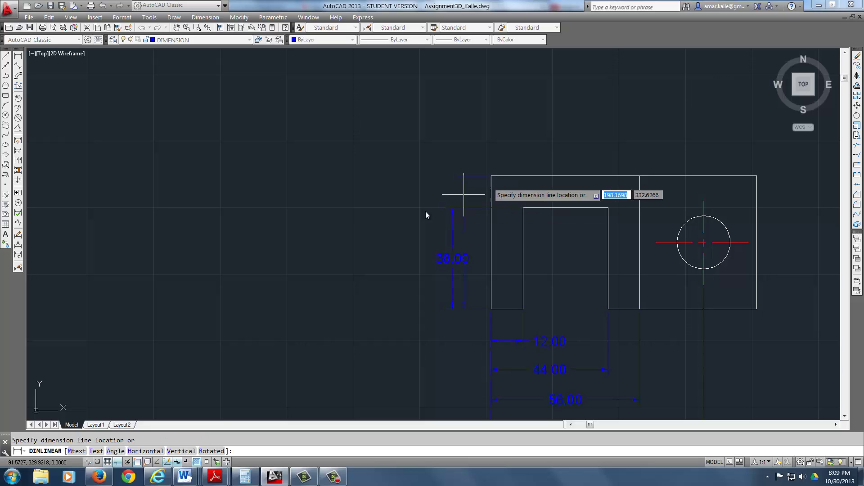
pyautogui.click(399, 234)
pyautogui.scroll(-2, 569, 307)
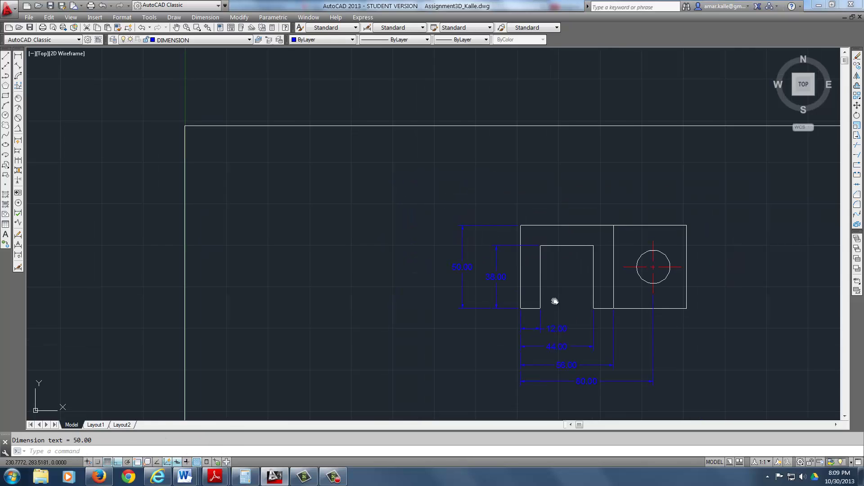
pyautogui.moveTo(555, 301); pyautogui.dragTo(530, 277, button='middle')
pyautogui.scroll(-4, 519, 288)
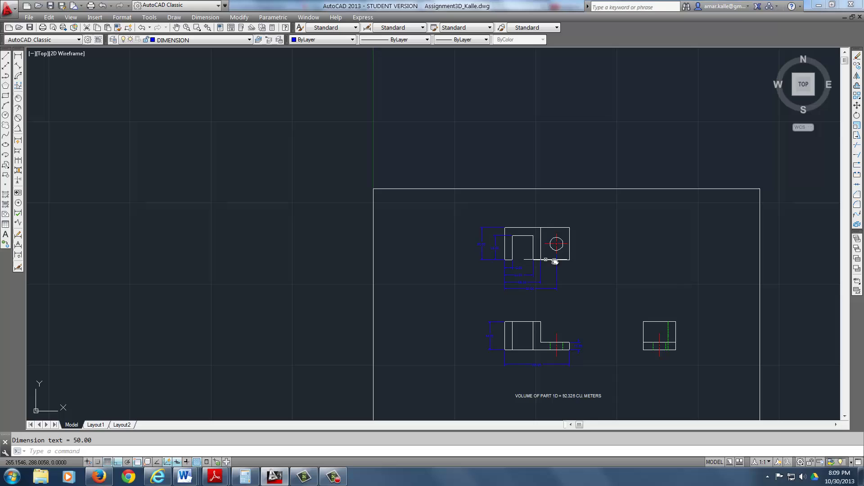
pyautogui.scroll(2, 546, 249)
pyautogui.scroll(-2, 546, 251)
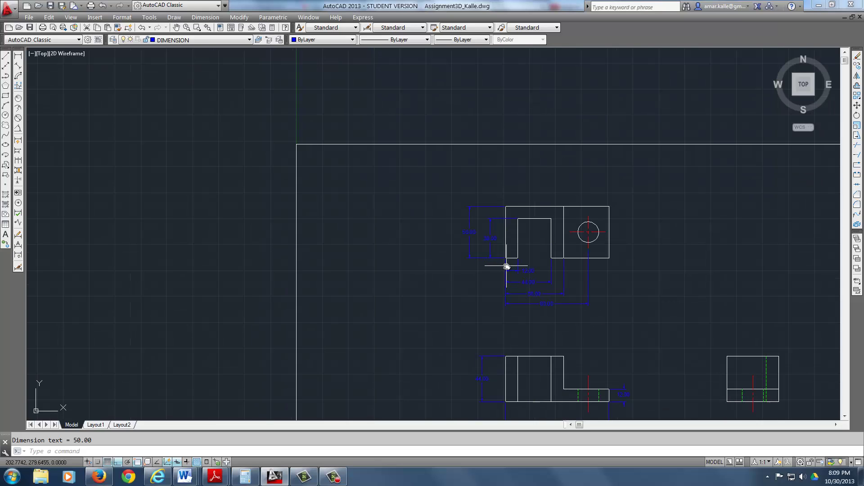
pyautogui.scroll(2, 529, 247)
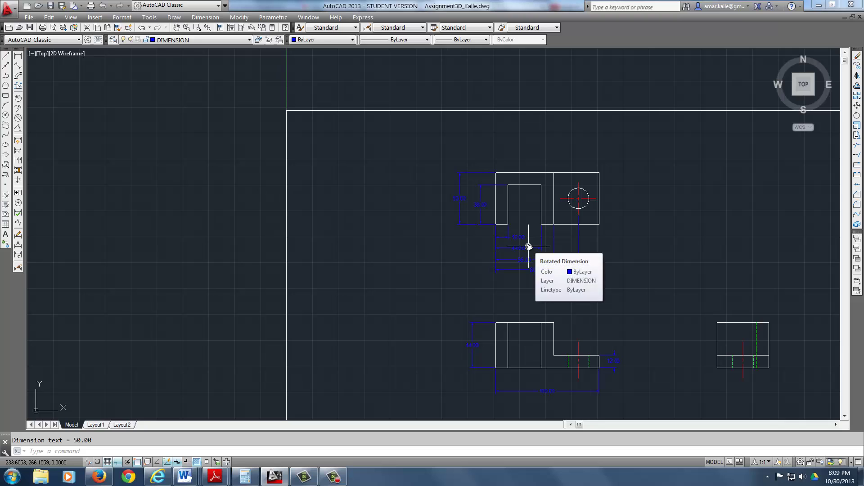
pyautogui.scroll(4, 613, 333)
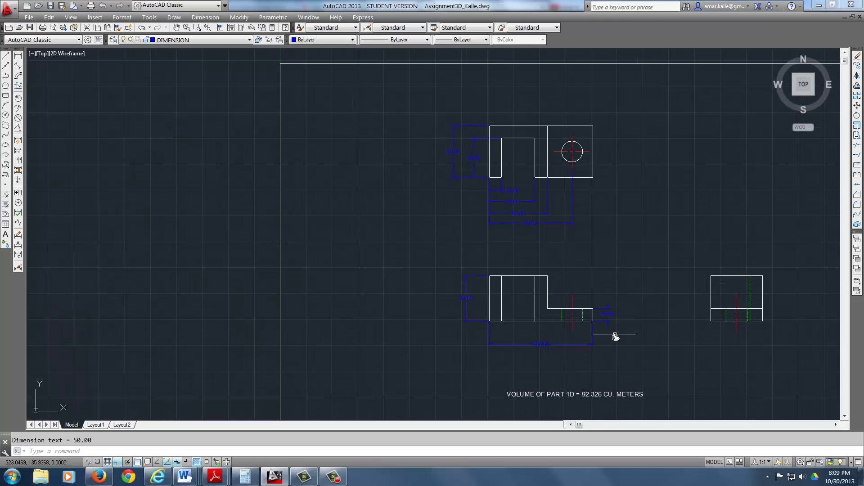
pyautogui.scroll(-2, 582, 303)
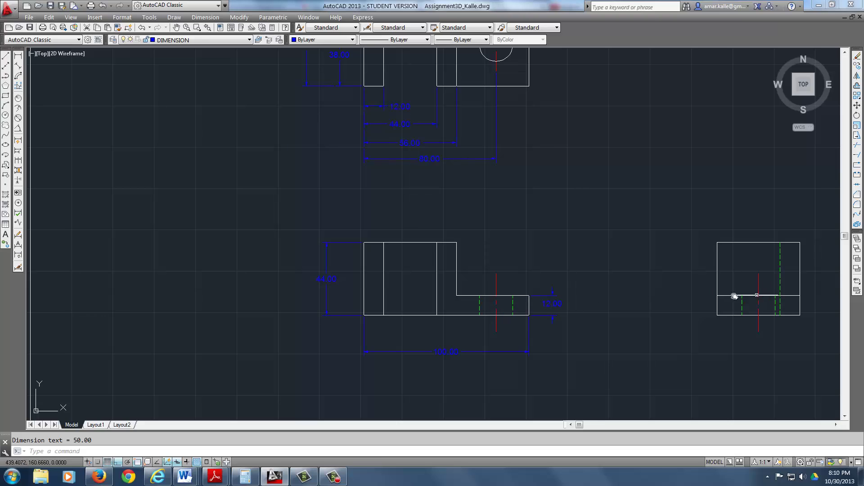
pyautogui.moveTo(734, 296); pyautogui.dragTo(685, 294, button='middle')
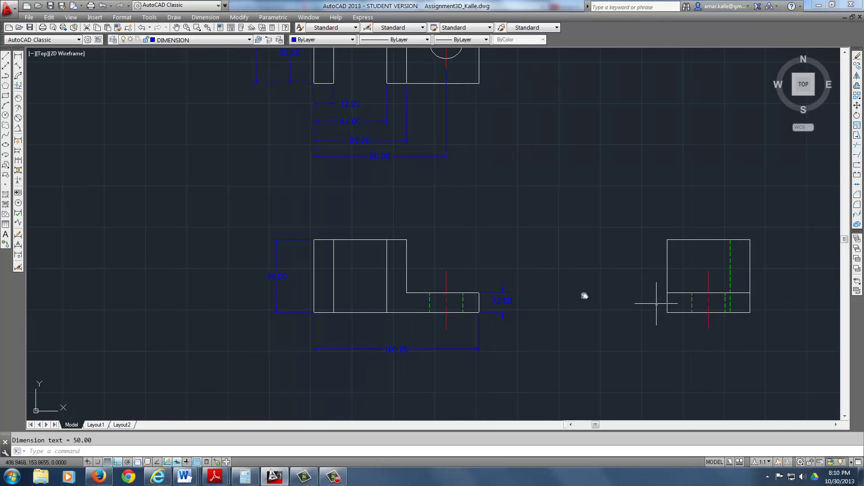
pyautogui.moveTo(671, 310); pyautogui.dragTo(579, 309, button='middle')
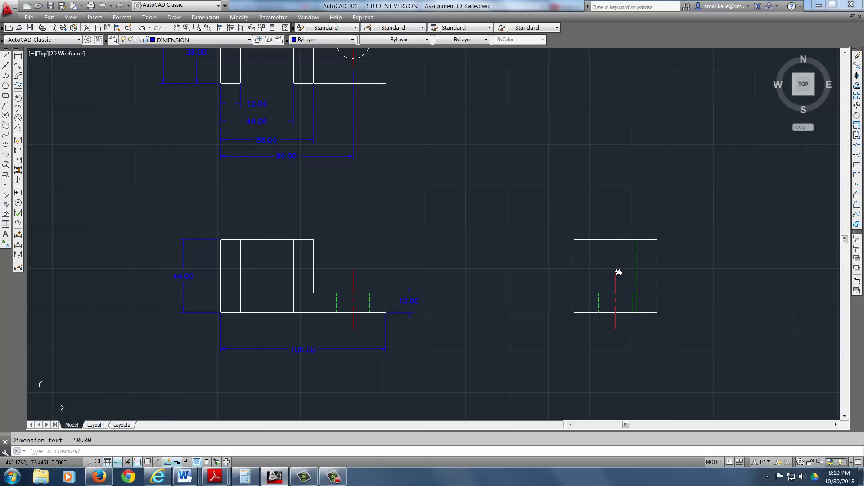
pyautogui.moveTo(618, 271); pyautogui.dragTo(617, 322, button='middle')
pyautogui.scroll(-2, 617, 323)
pyautogui.scroll(2, 454, 176)
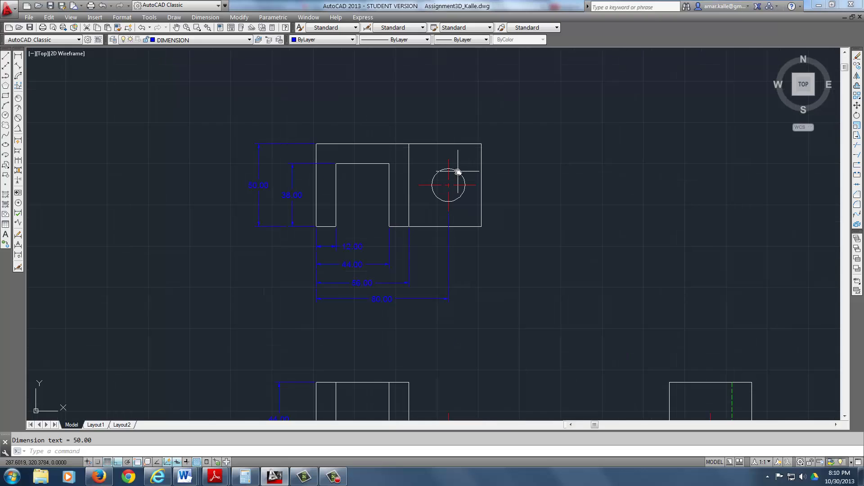
# Add a vertical 25.00 dimension from the top view's bottom-right corner to the hole centre.
pyautogui.click(18, 56)
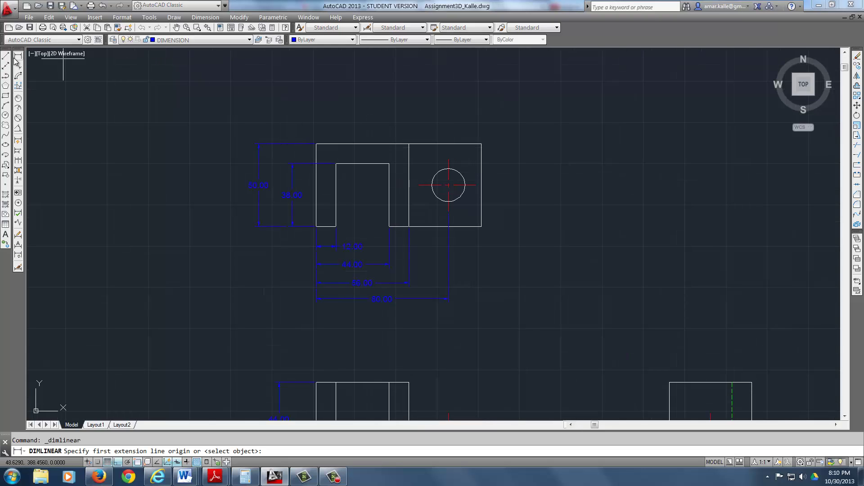
pyautogui.click(481, 226)
pyautogui.click(449, 185)
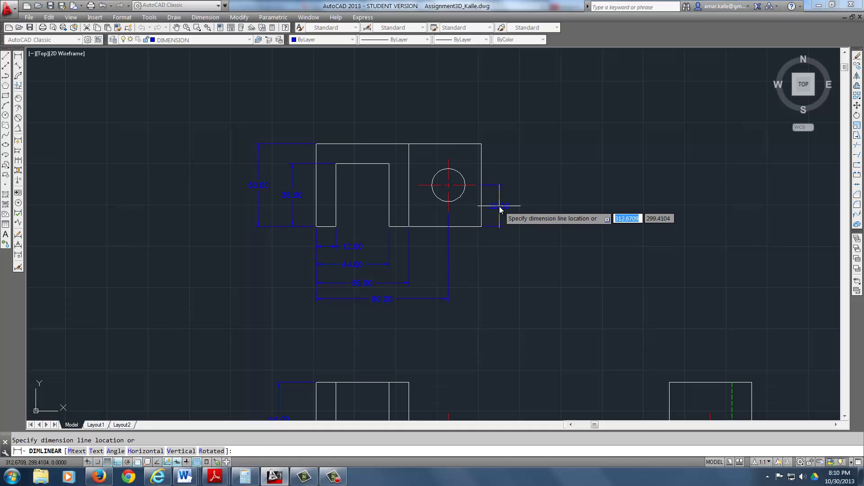
pyautogui.click(501, 207)
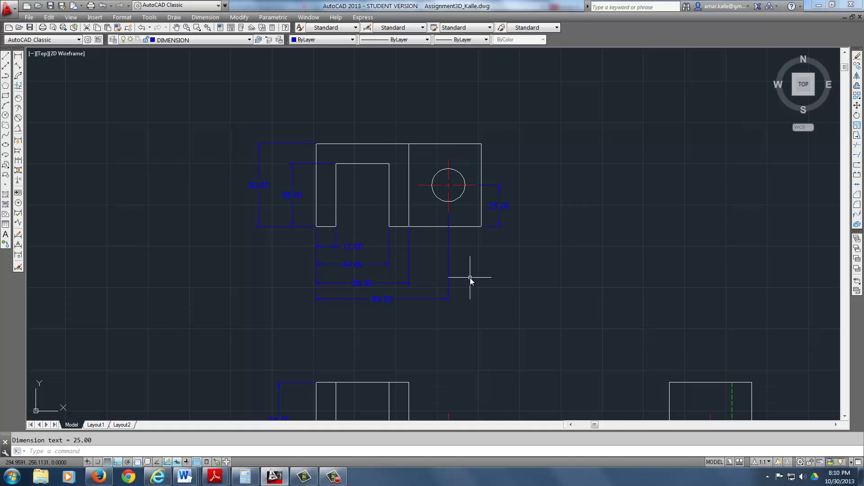
pyautogui.scroll(-2, 442, 221)
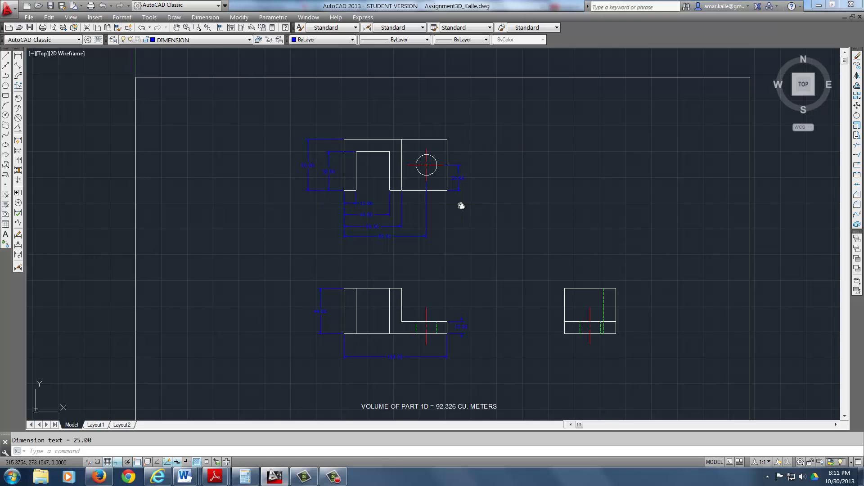
# Window-select the side view and move it left, closer to the front view.
pyautogui.scroll(2, 459, 201)
pyautogui.moveTo(469, 149)
pyautogui.mouseDown(button='middle')
pyautogui.moveTo(469, 141)
pyautogui.moveTo(447, 164)
pyautogui.mouseUp(button='middle')
pyautogui.scroll(-2, 447, 164)
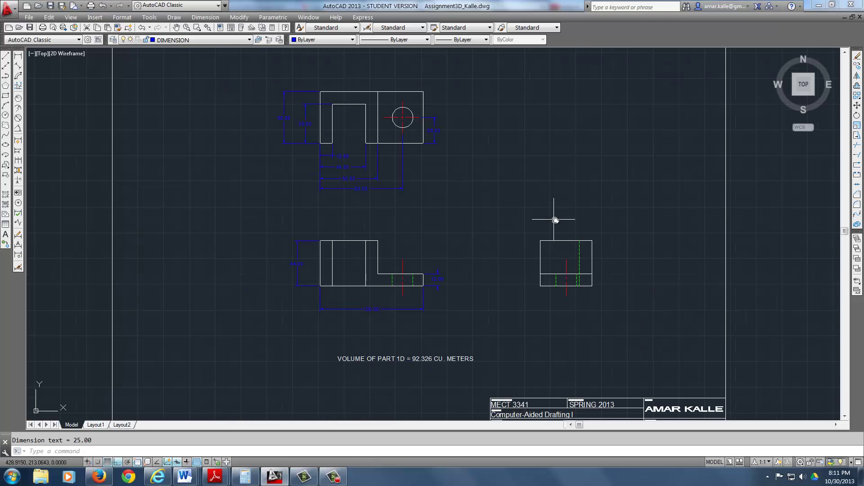
pyautogui.write('m')
pyautogui.press('Return')
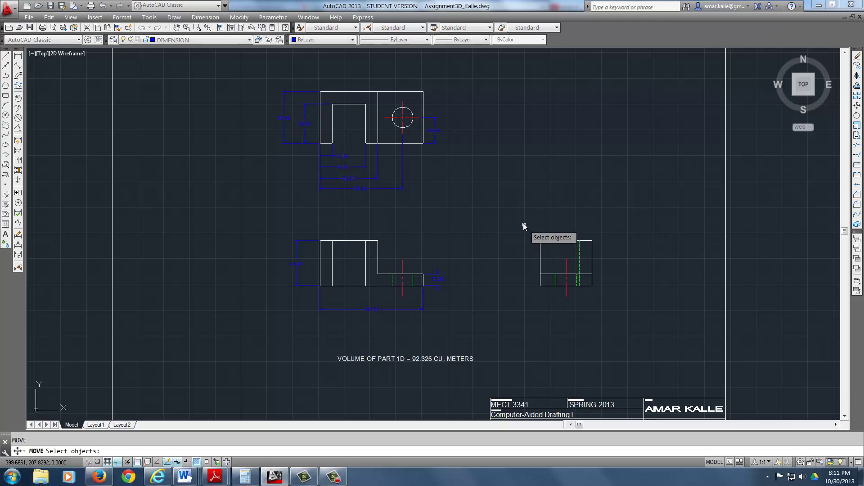
pyautogui.click(523, 225)
pyautogui.click(598, 318)
pyautogui.press('Return')
pyautogui.click(620, 314)
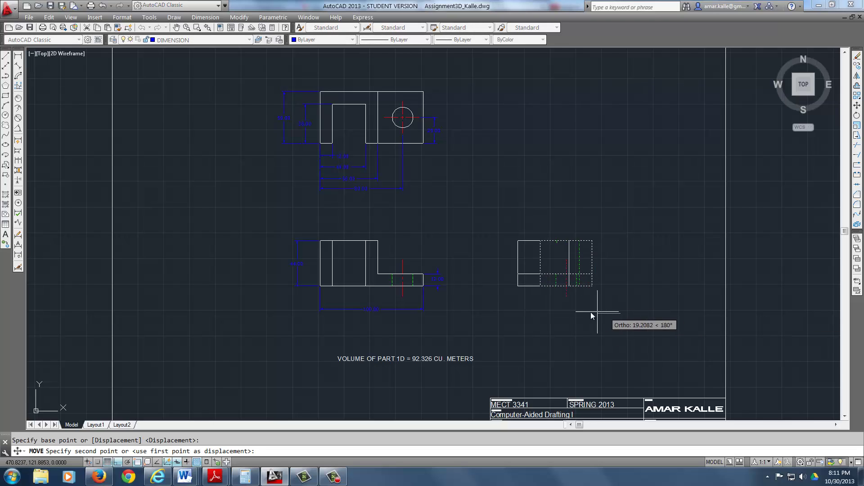
pyautogui.click(560, 315)
# Move the top view's 19 objects down toward the front view.
pyautogui.press('Return')
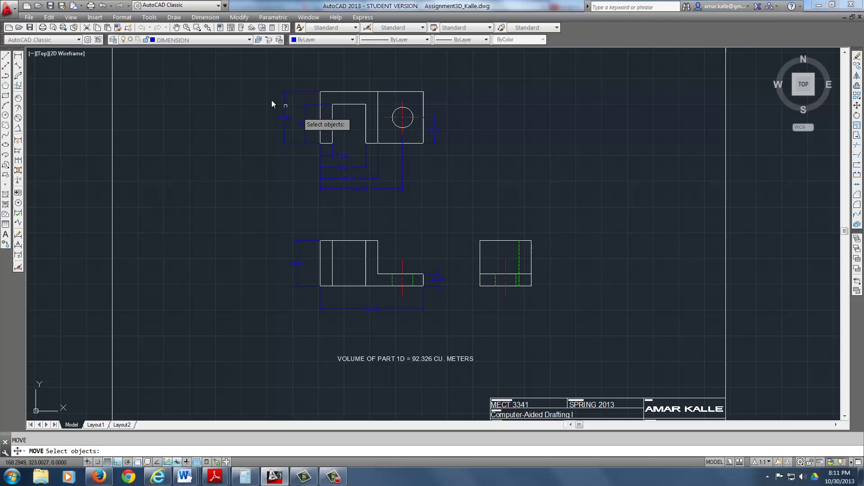
pyautogui.click(266, 73)
pyautogui.click(465, 199)
pyautogui.press('Return')
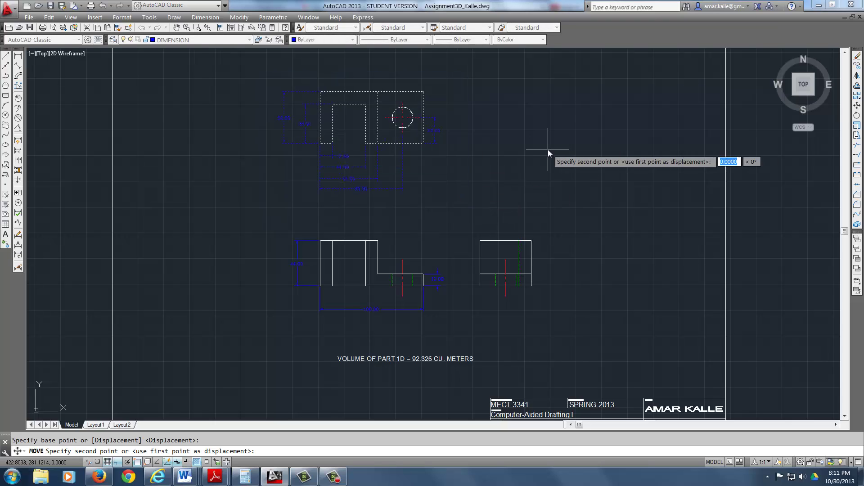
pyautogui.click(547, 149)
pyautogui.click(545, 174)
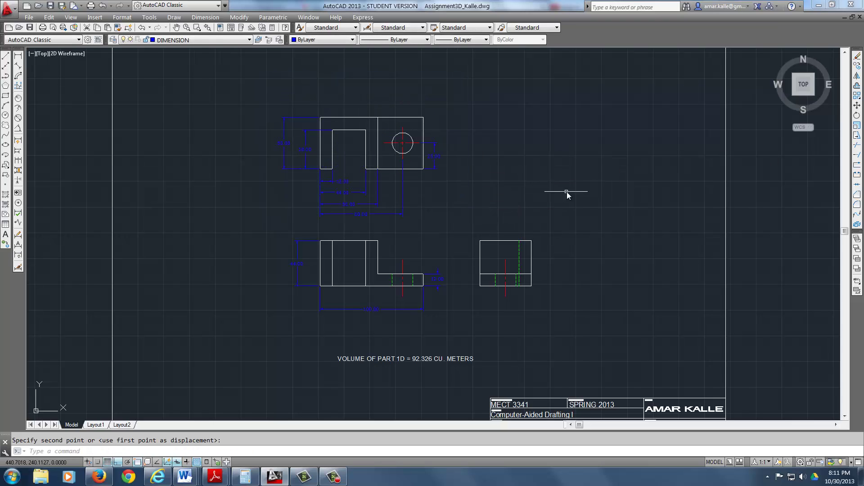
pyautogui.moveTo(517, 187); pyautogui.dragTo(530, 212, button='middle')
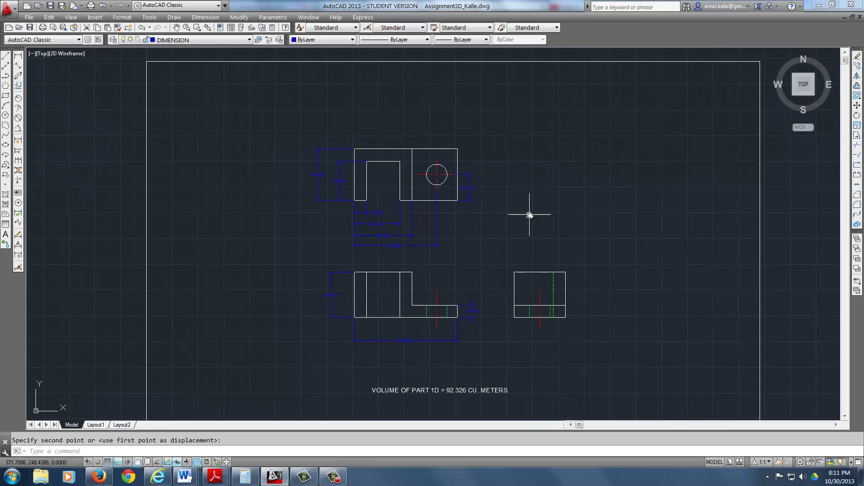
pyautogui.scroll(2, 531, 207)
pyautogui.scroll(-2, 540, 198)
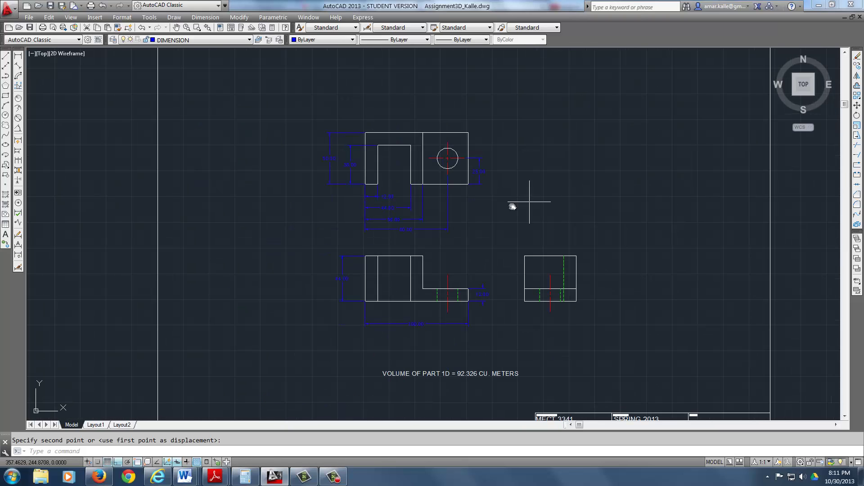
pyautogui.scroll(2, 495, 232)
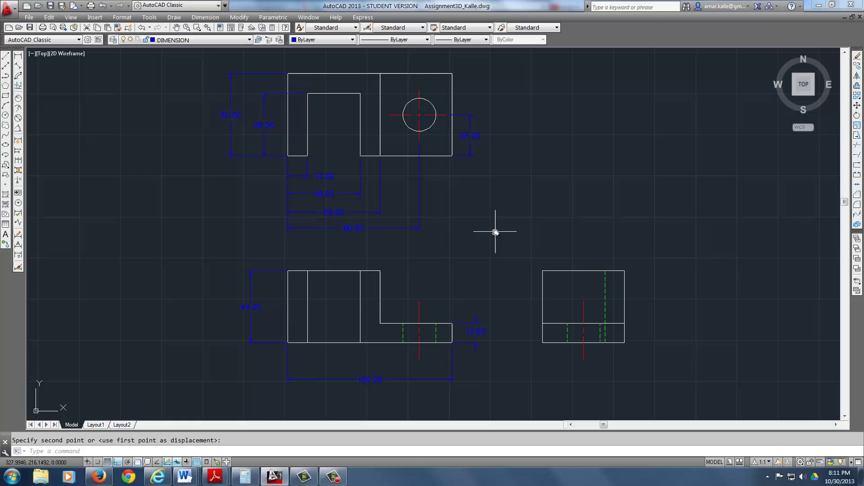
pyautogui.moveTo(498, 231)
pyautogui.mouseDown(button='middle')
pyautogui.moveTo(521, 239)
pyautogui.moveTo(529, 227)
pyautogui.moveTo(532, 241)
pyautogui.mouseUp(button='middle')
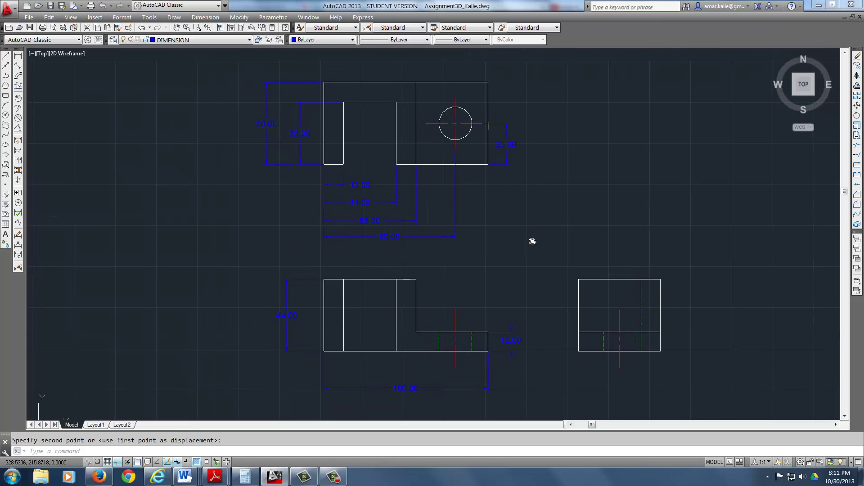